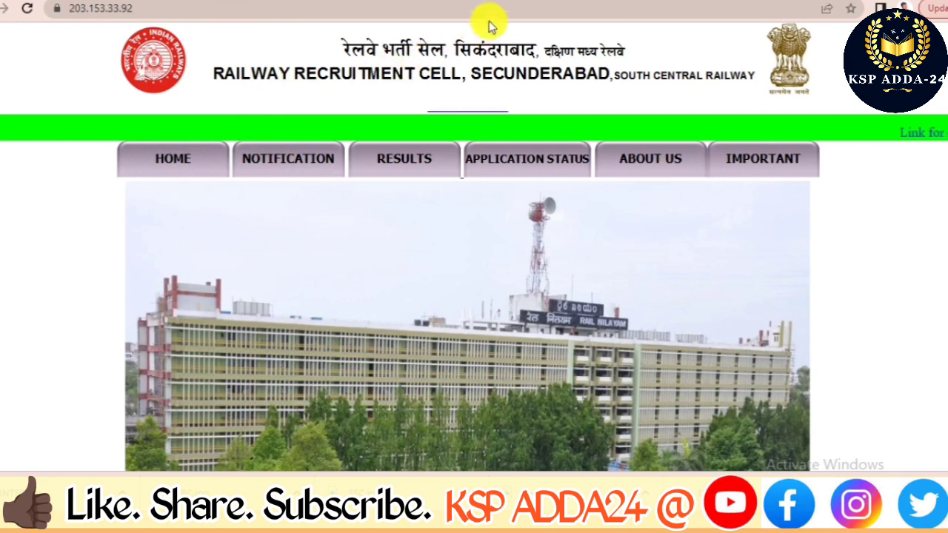
Return to the 'rrc secunderabad' search results and open the RRC Secunderabad recruitment website.
key("alt+Left")
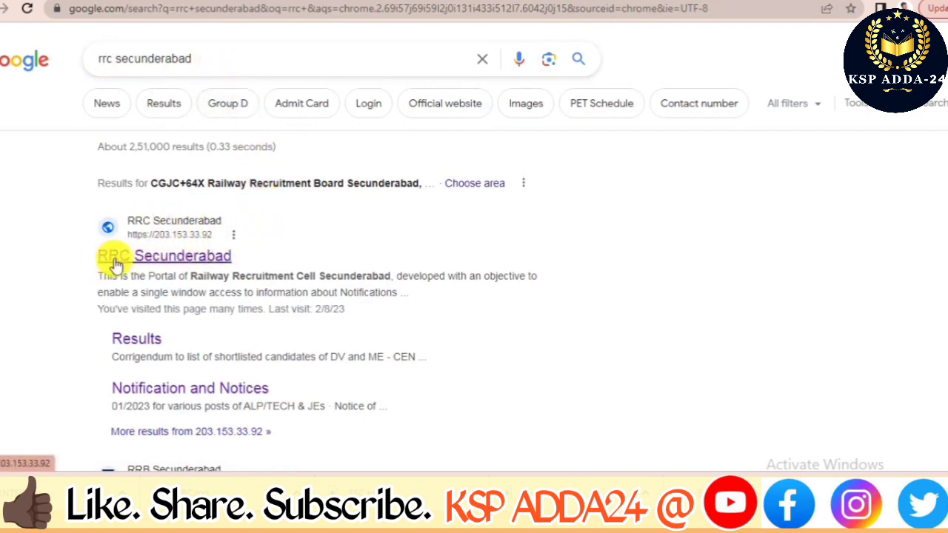
left_click(207, 261)
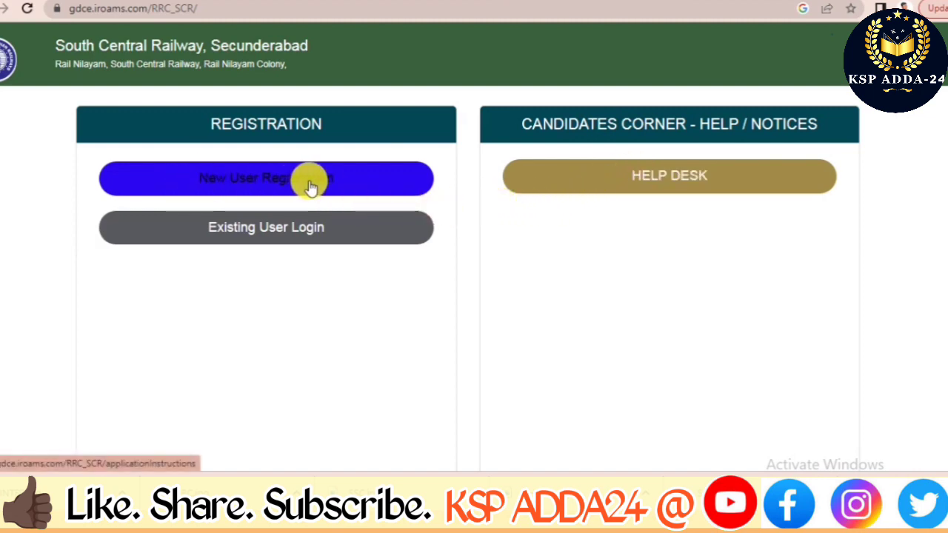
Read through the application instructions and tick the employee registration declaration.
scroll(306, 217, "down", 2)
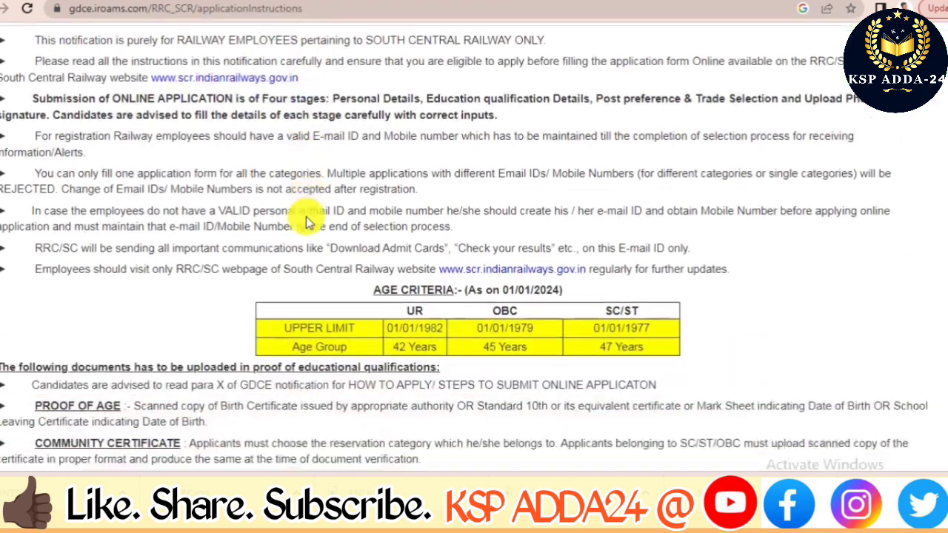
scroll(306, 217, "up", 1)
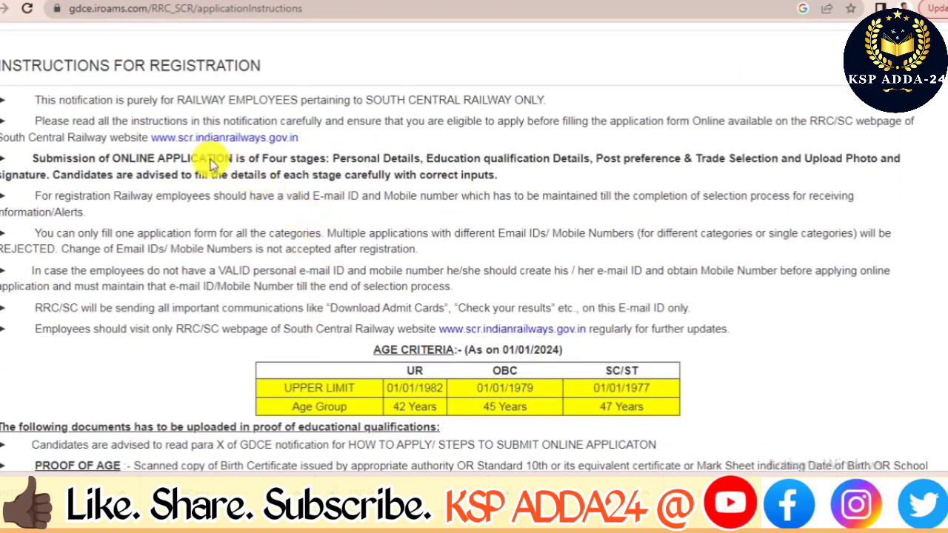
scroll(220, 205, "down", 1)
scroll(220, 209, "down", 1)
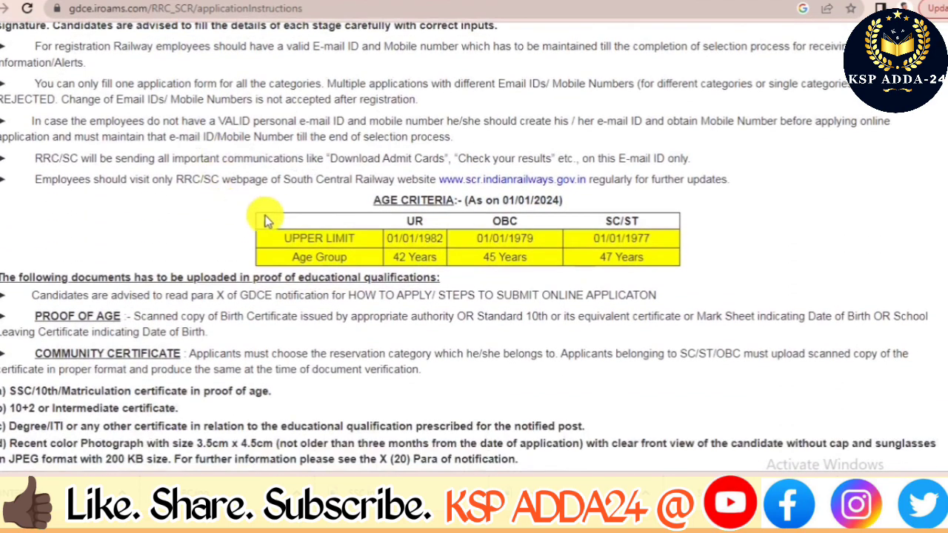
scroll(223, 313, "down", 1)
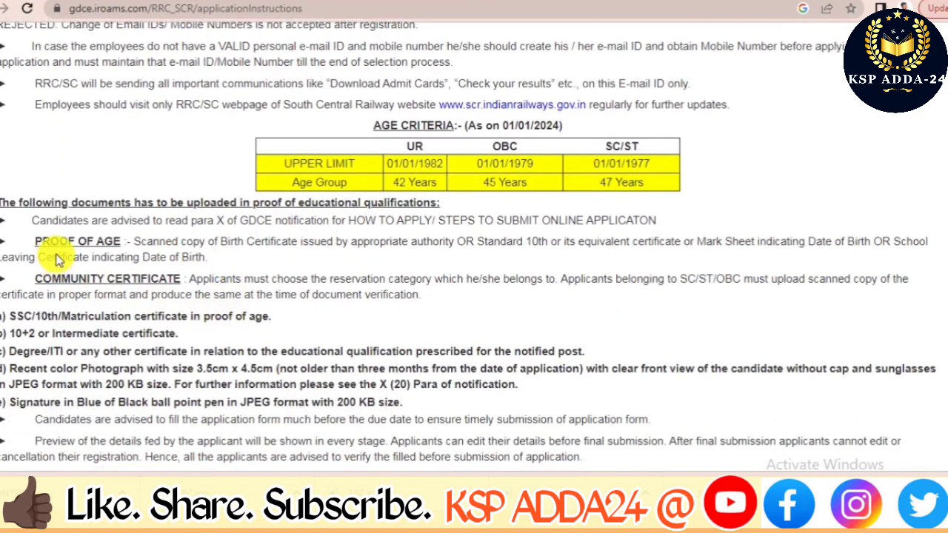
scroll(125, 290, "down", 1)
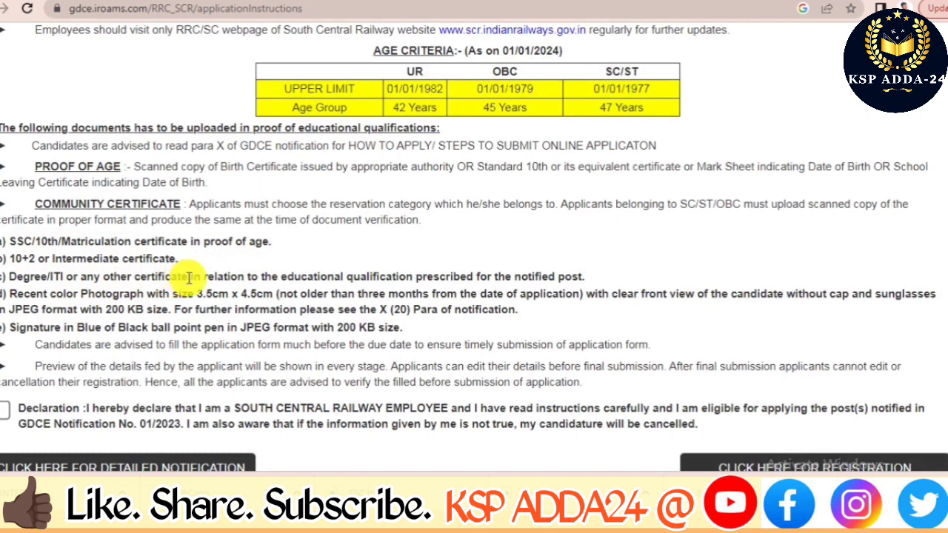
scroll(189, 277, "down", 1)
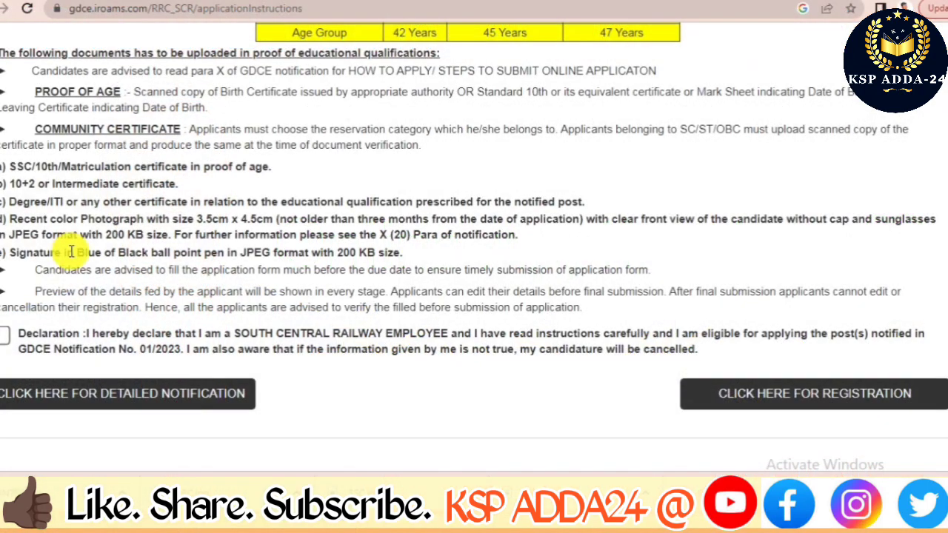
left_click(5, 335)
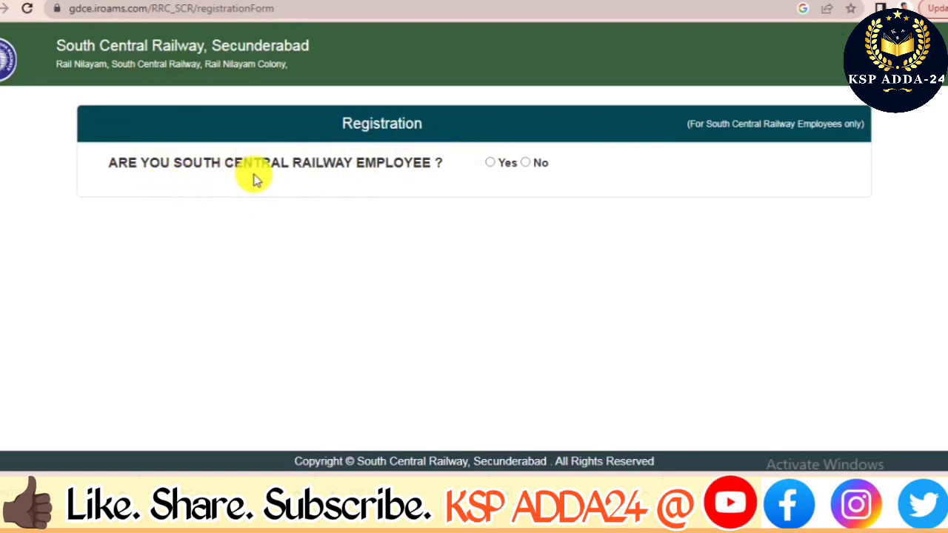
Confirm South Central Railway employment with Yes and submit the employee's PF/NPS number.
left_click(491, 164)
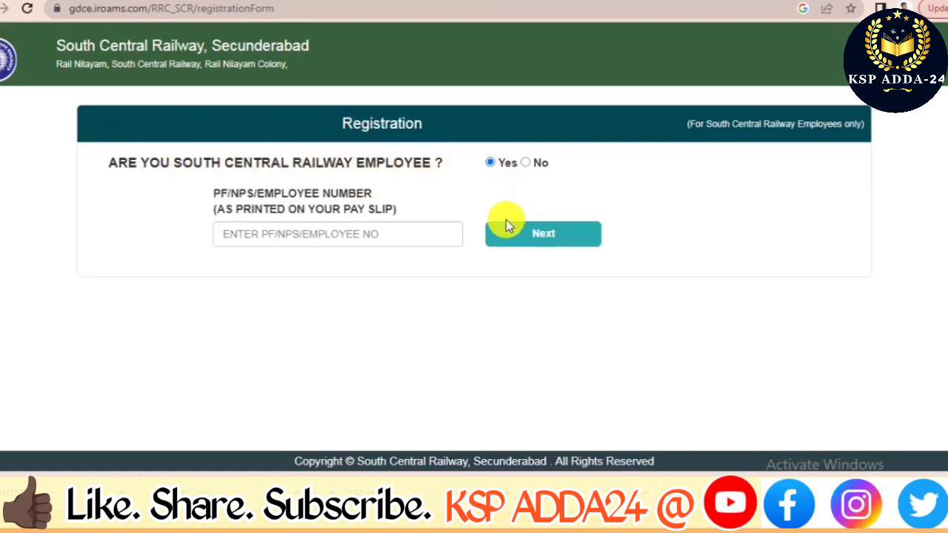
left_click(427, 235)
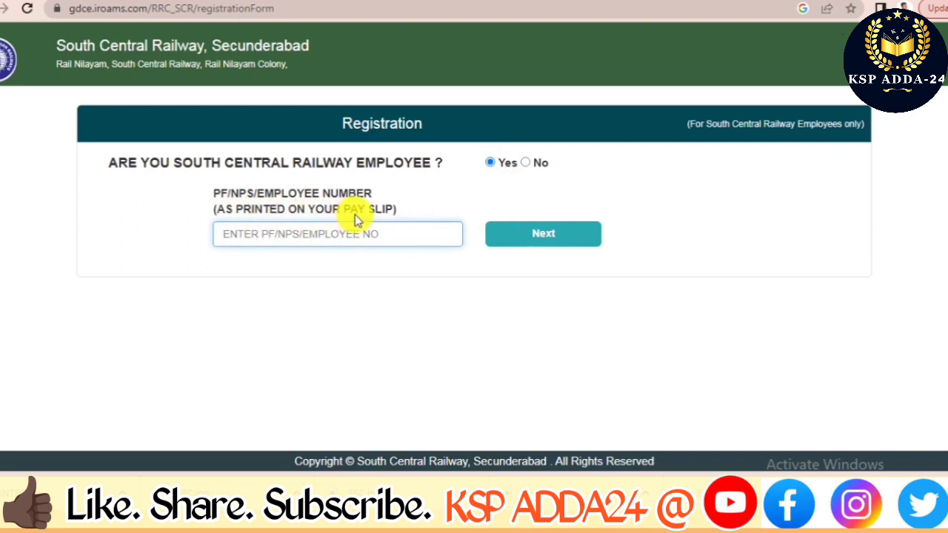
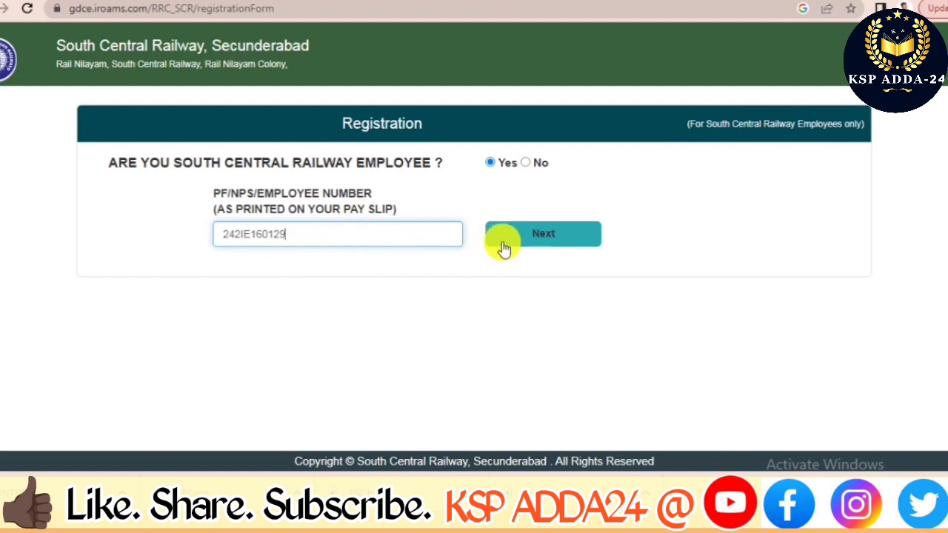
left_click(533, 237)
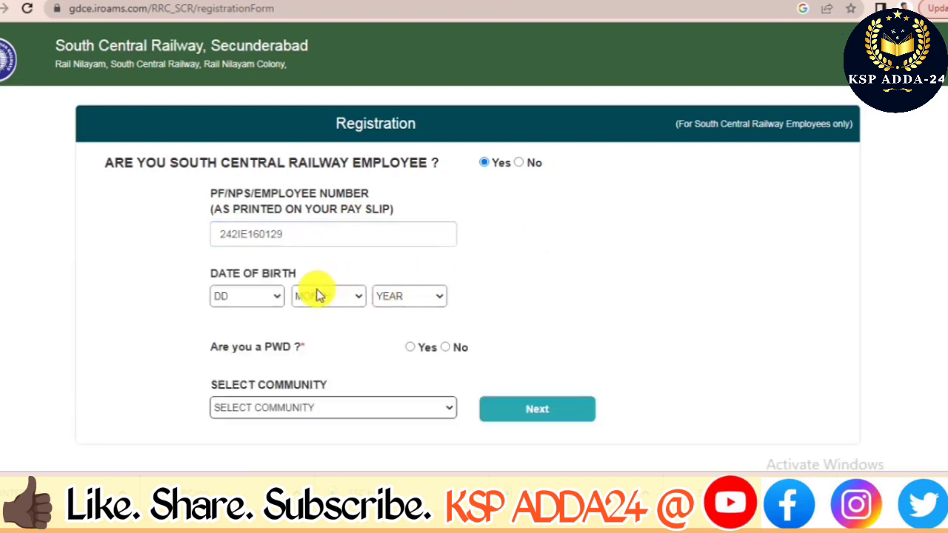
Set the date of birth to 10 FEBRUARY 1988.
left_click(273, 298)
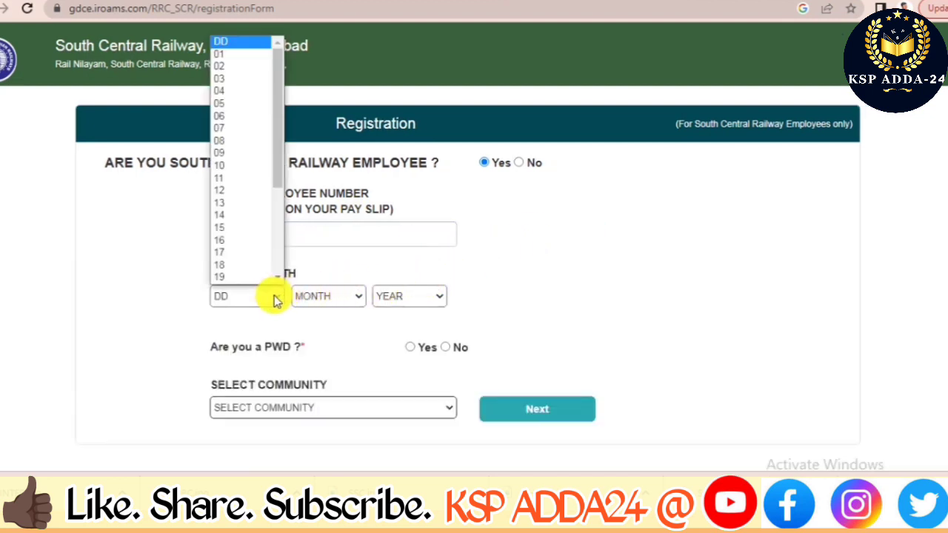
left_click(248, 165)
left_click(355, 298)
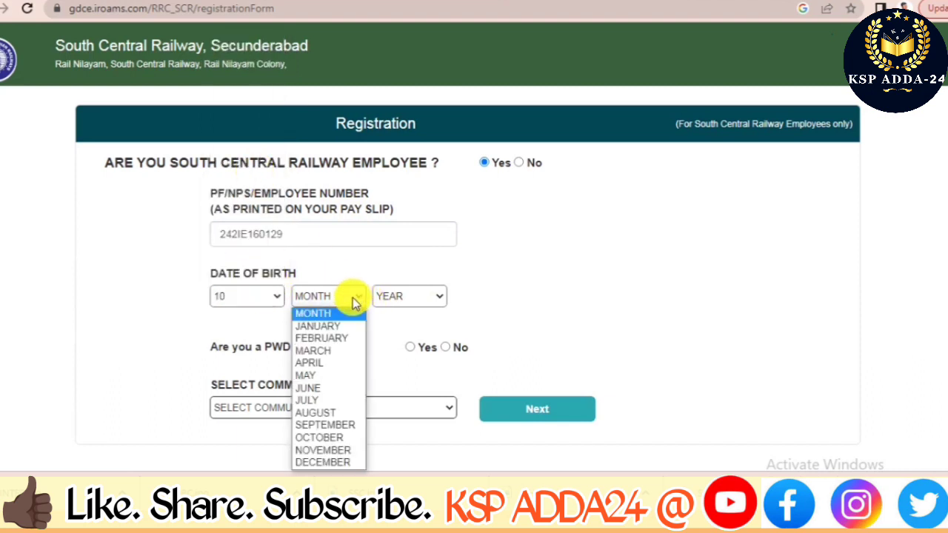
left_click(349, 330)
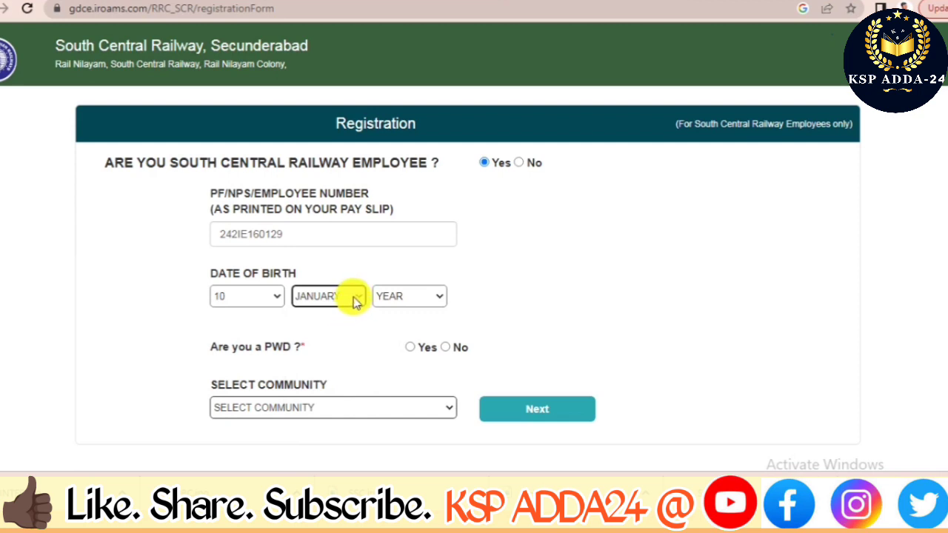
left_click(351, 296)
left_click(343, 339)
left_click(420, 297)
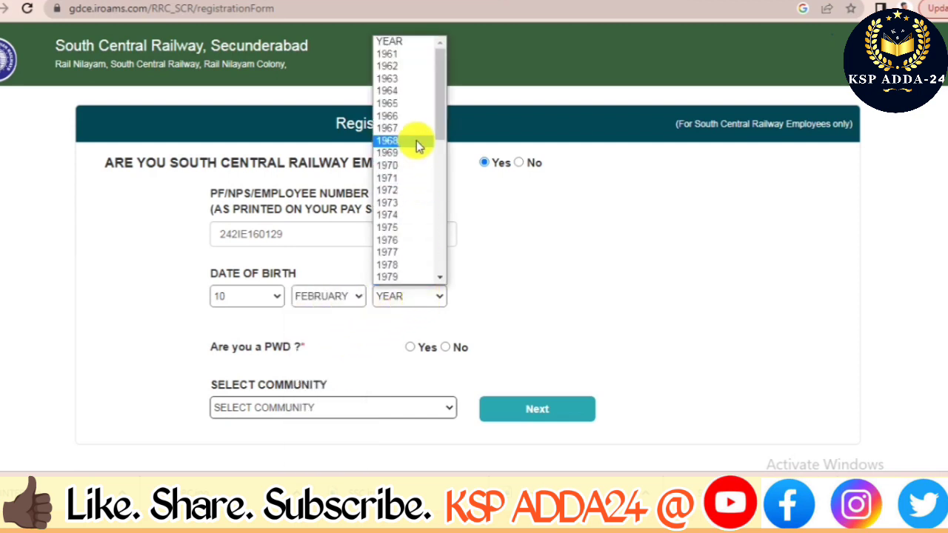
scroll(404, 239, "down", 4)
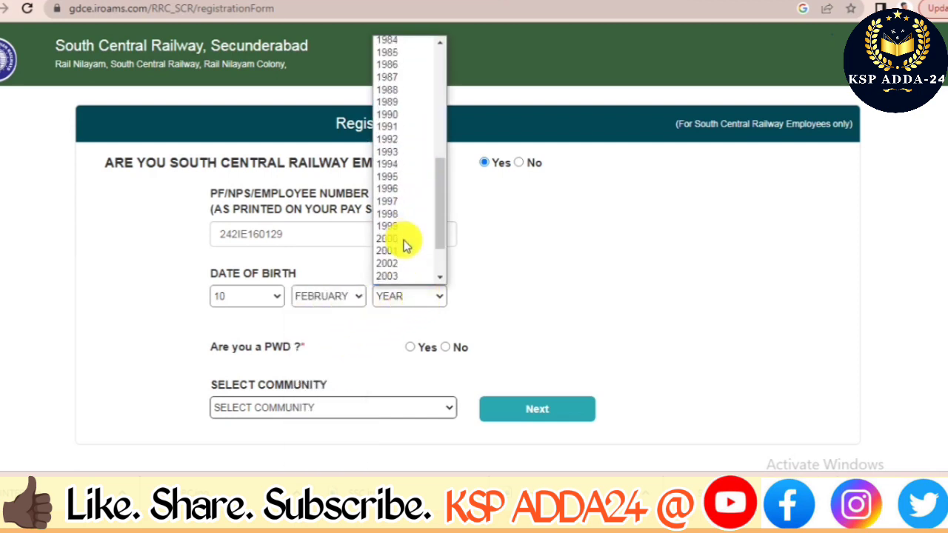
left_click(405, 90)
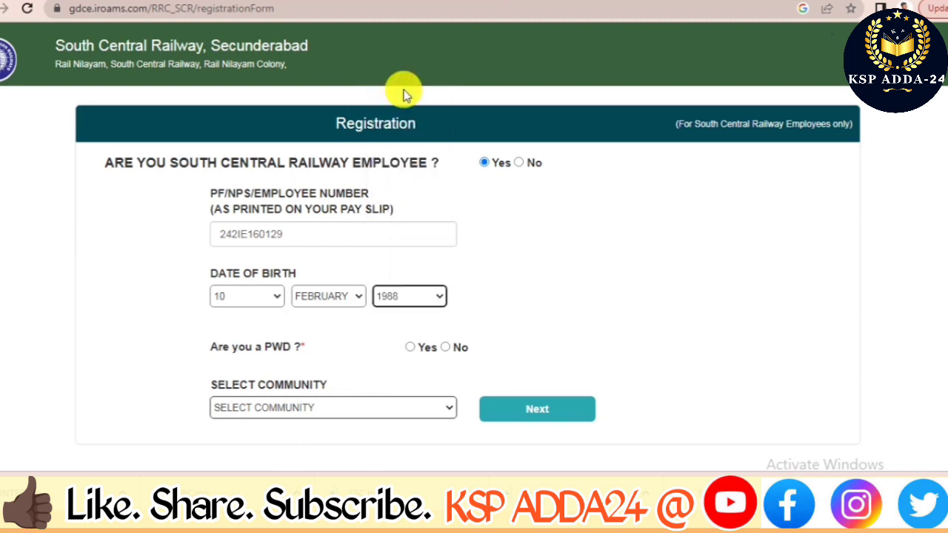
Choose OBC (CODE - 4) as the community and proceed to contact details.
left_click(439, 408)
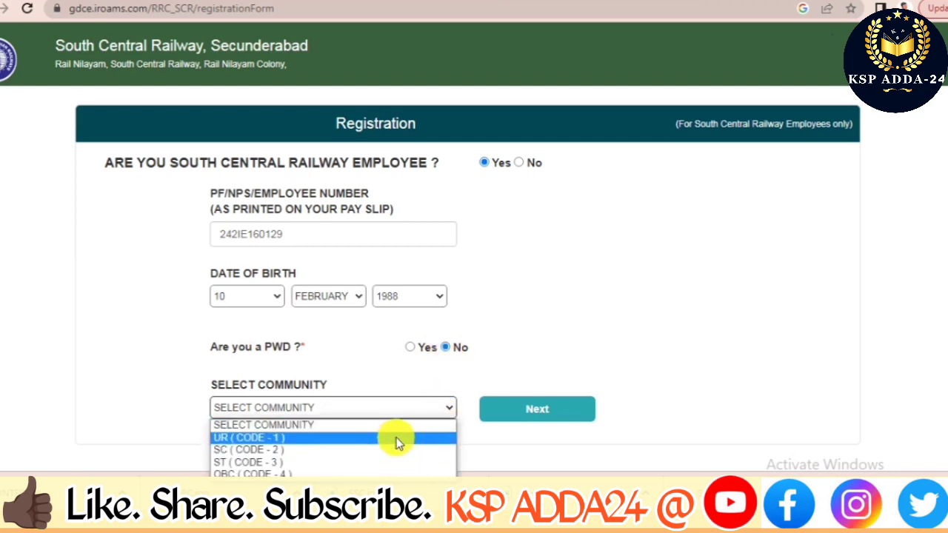
left_click(393, 474)
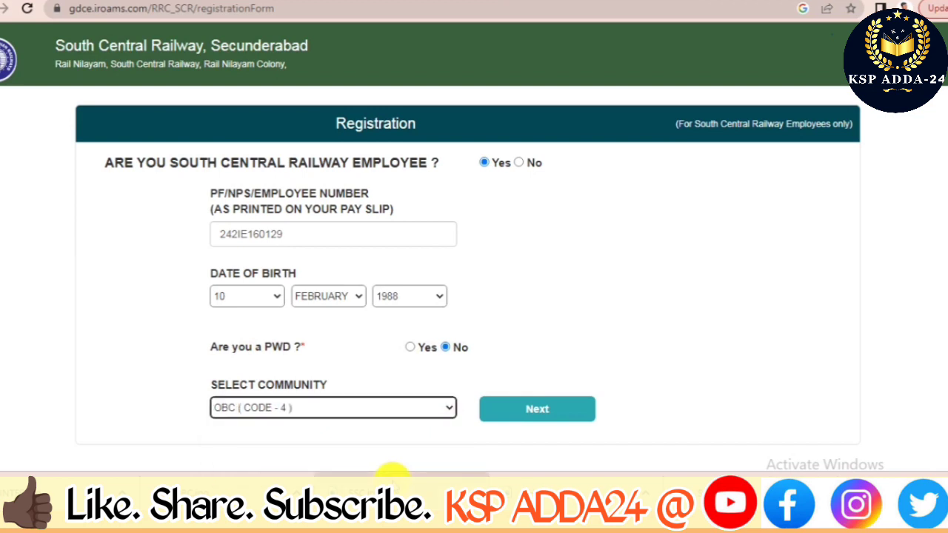
left_click(538, 414)
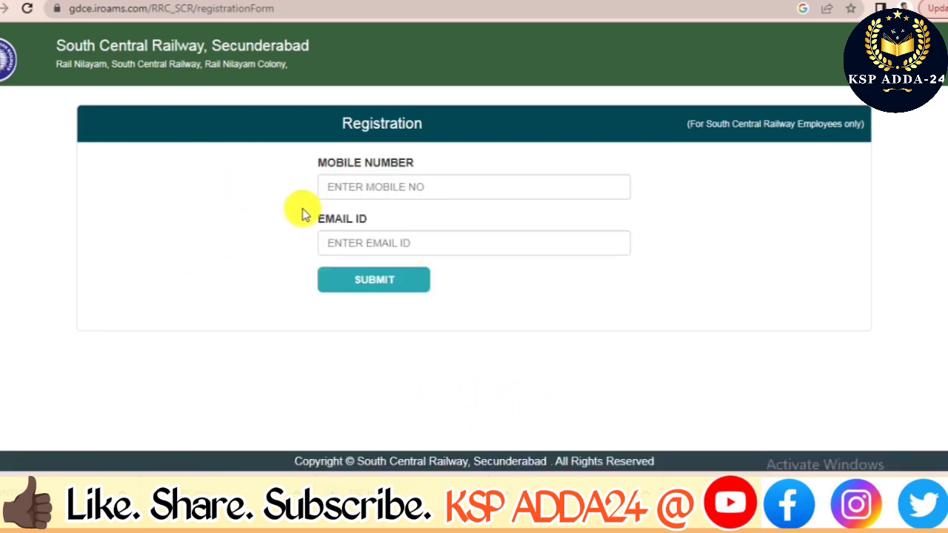
Fill the mobile number and e-mail ID from saved autofill details and submit them.
left_click(388, 189)
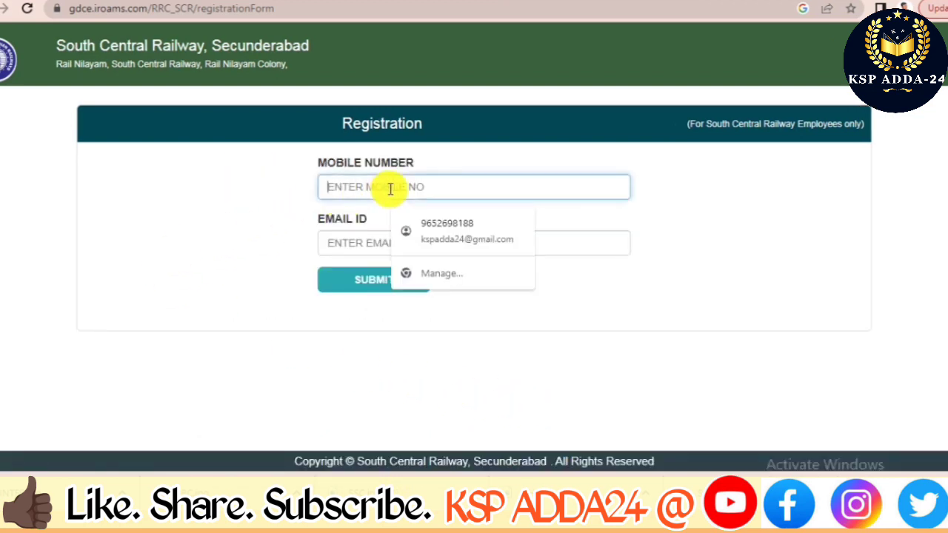
left_click(471, 232)
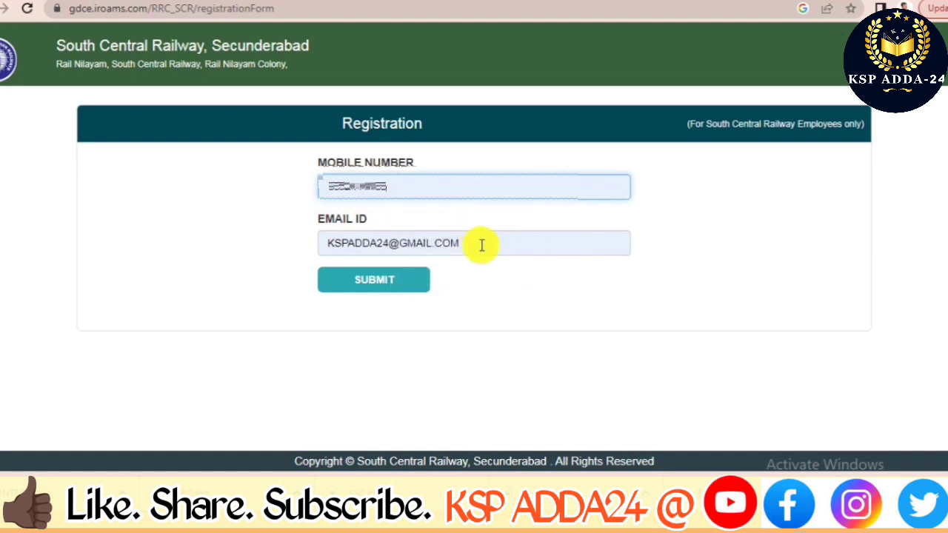
left_click(389, 285)
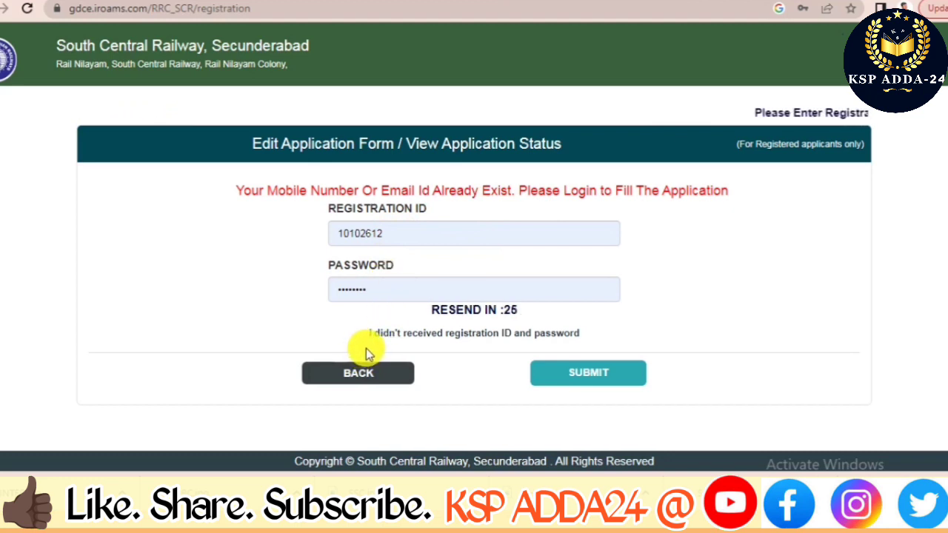
Log in with the registration ID and password and review the Applicant Details form.
left_click(583, 374)
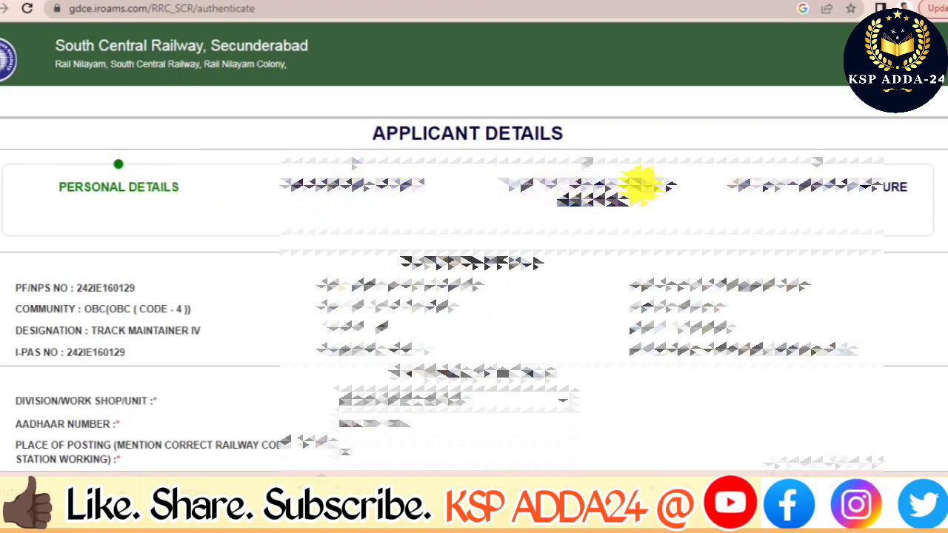
scroll(476, 282, "down", 3)
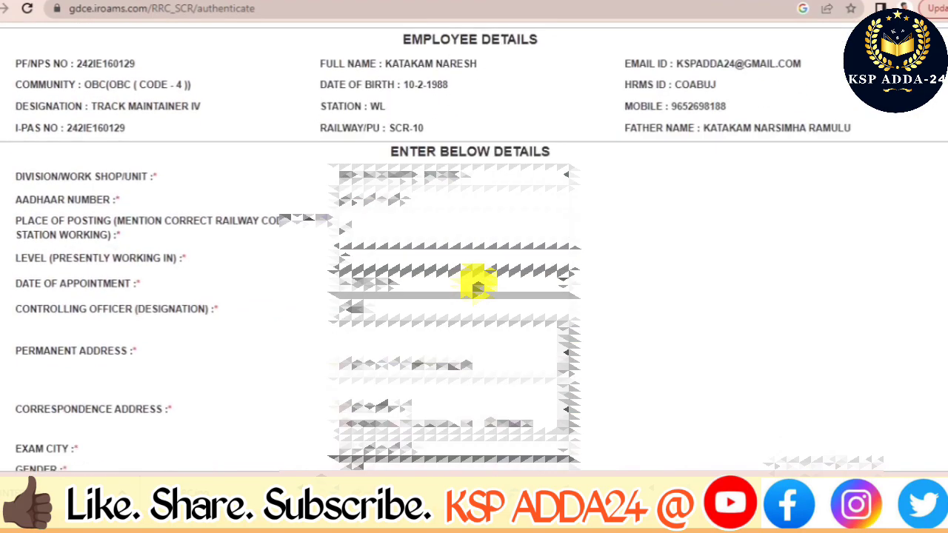
scroll(476, 282, "down", 2)
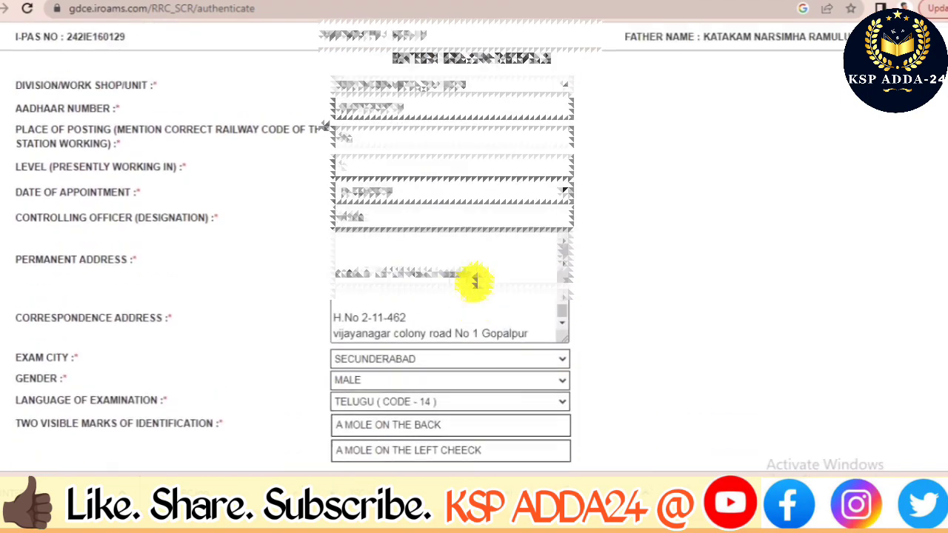
scroll(475, 281, "down", 1)
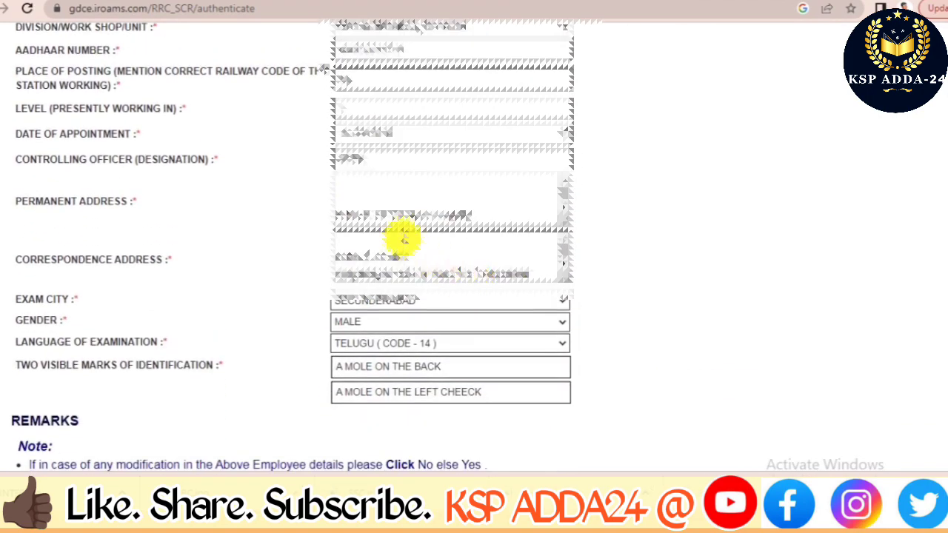
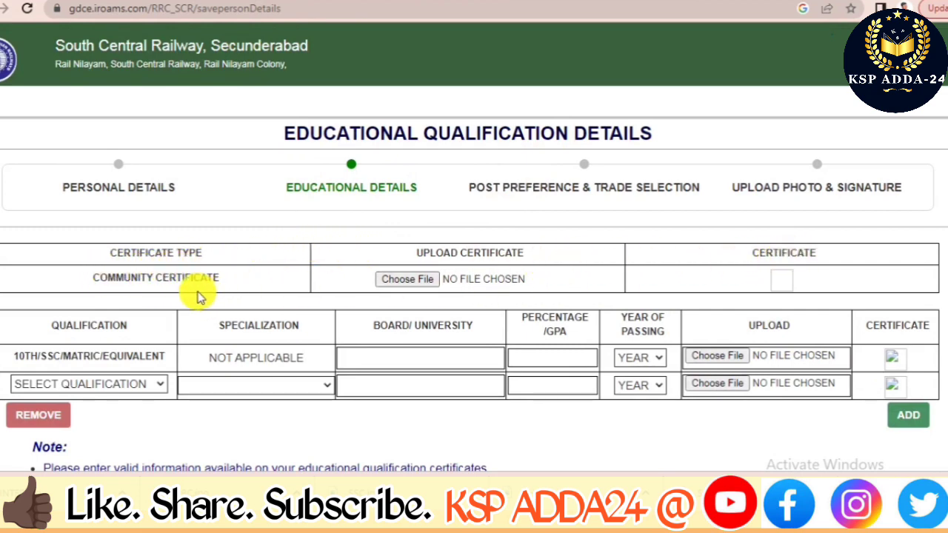
Attach the OBC community certificate image from the Downloads folder.
left_click(415, 285)
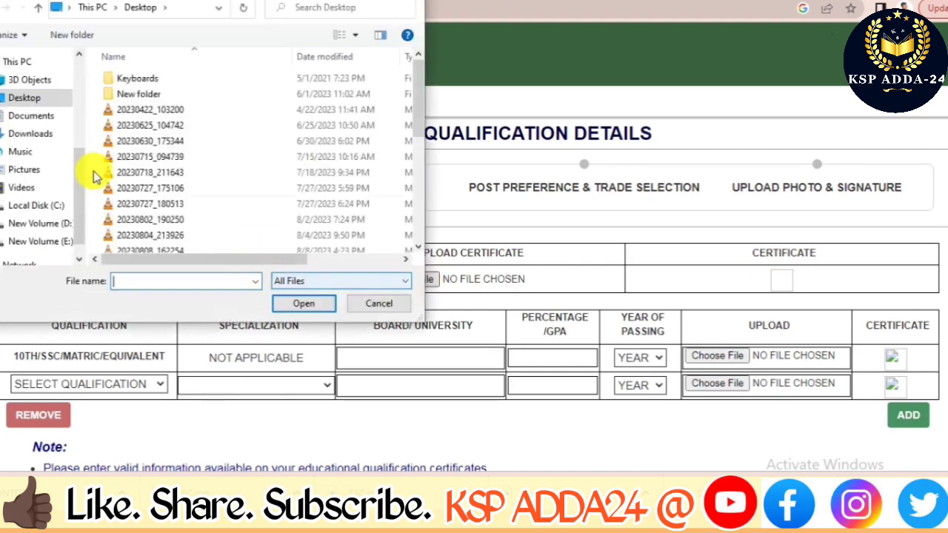
left_click(42, 133)
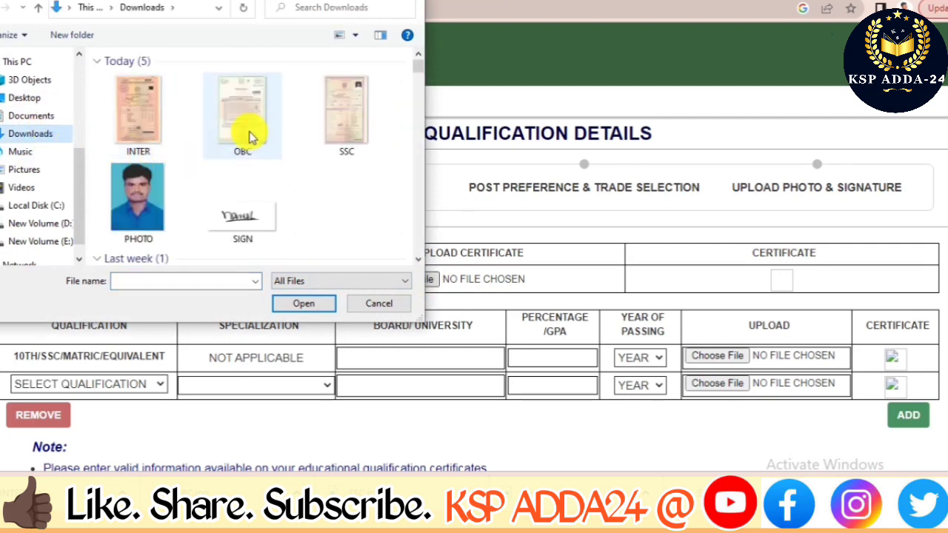
left_click(252, 119)
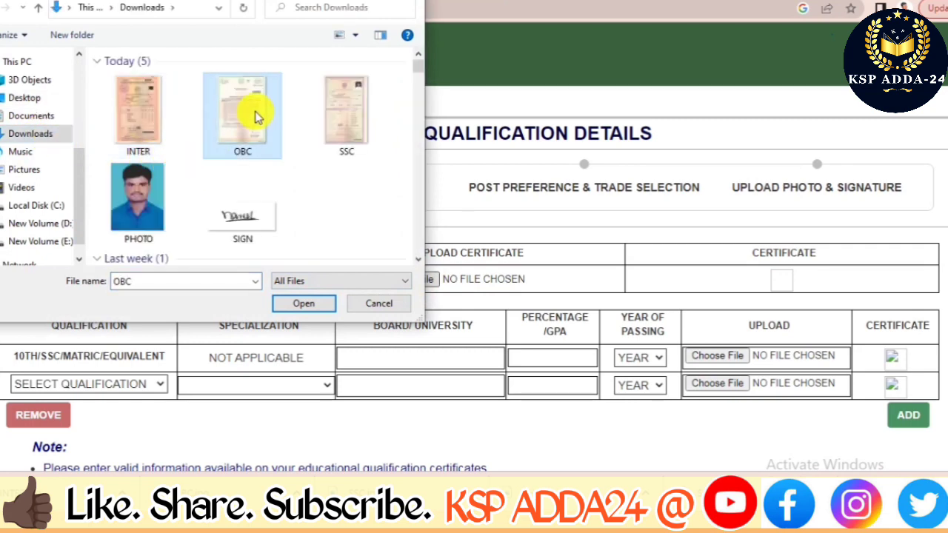
left_click(305, 305)
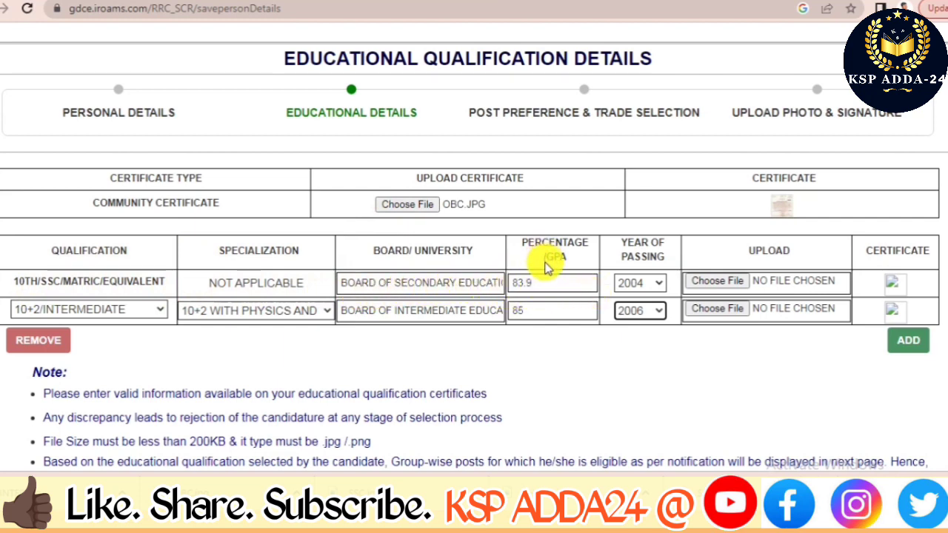
Attach the SSC and INTER certificates to the 10th and intermediate rows, then add a qualification row.
left_click(717, 282)
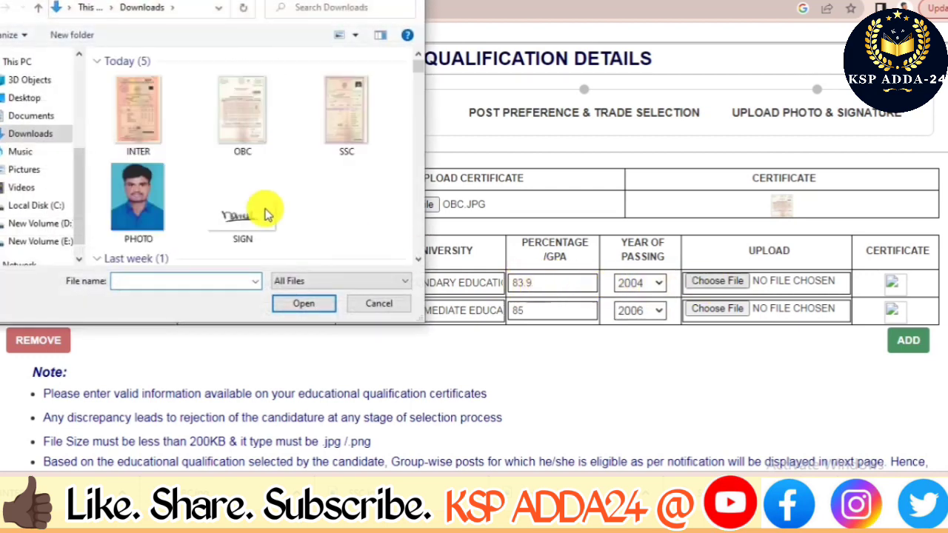
left_click(340, 112)
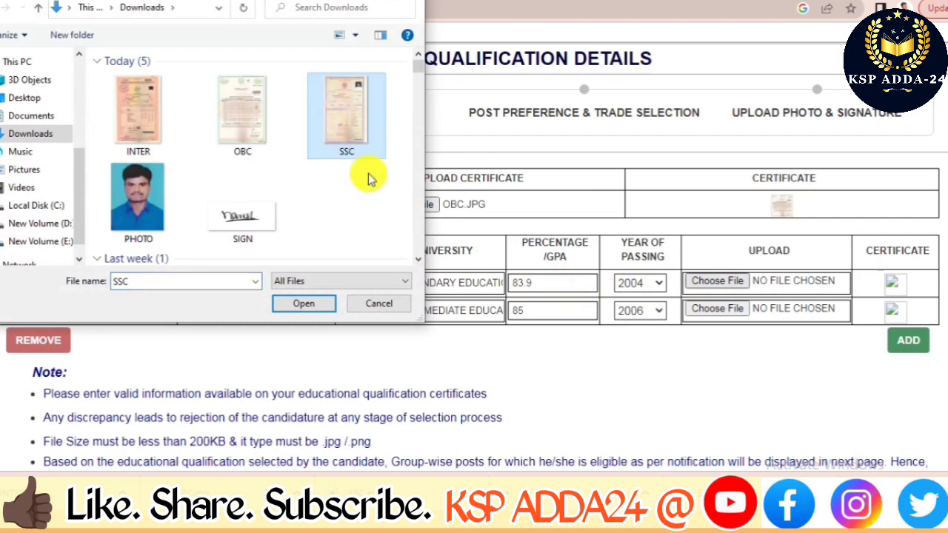
left_click(305, 303)
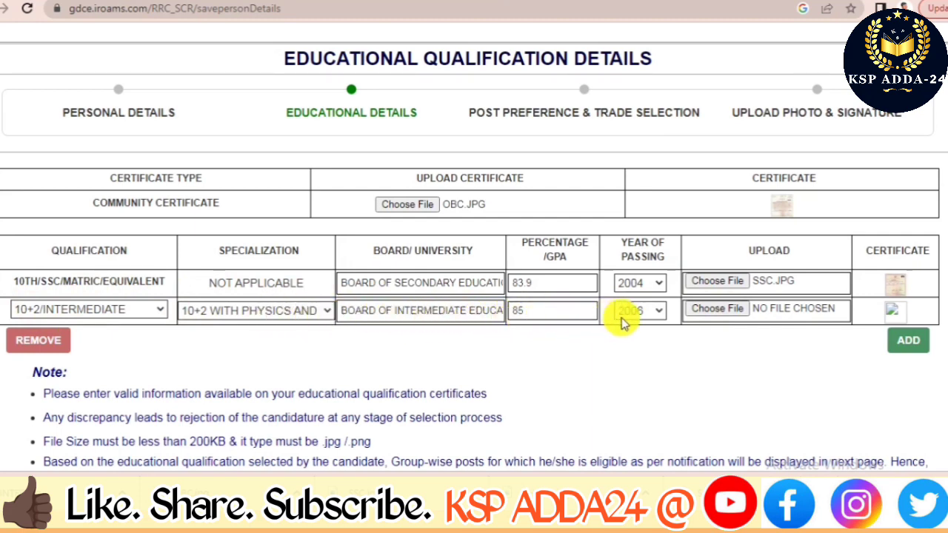
left_click(724, 309)
left_click(138, 115)
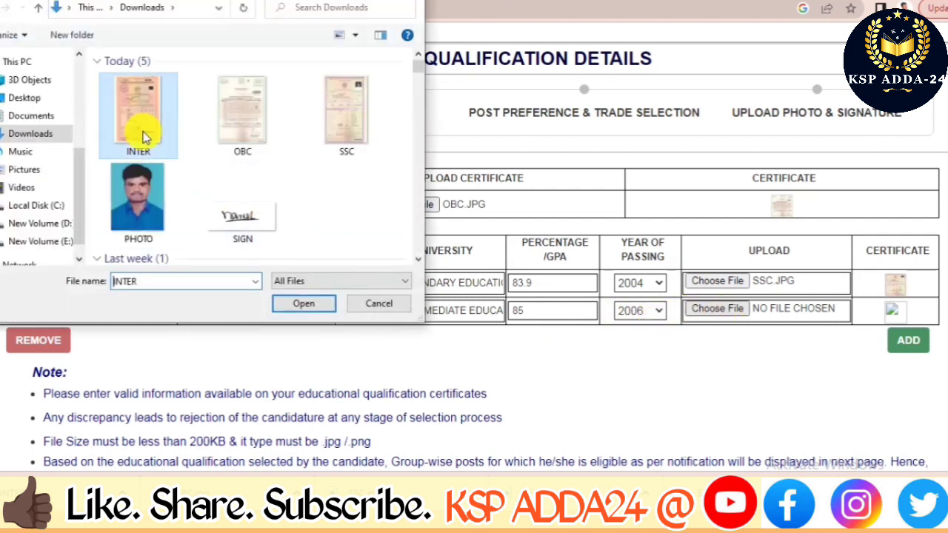
left_click(308, 307)
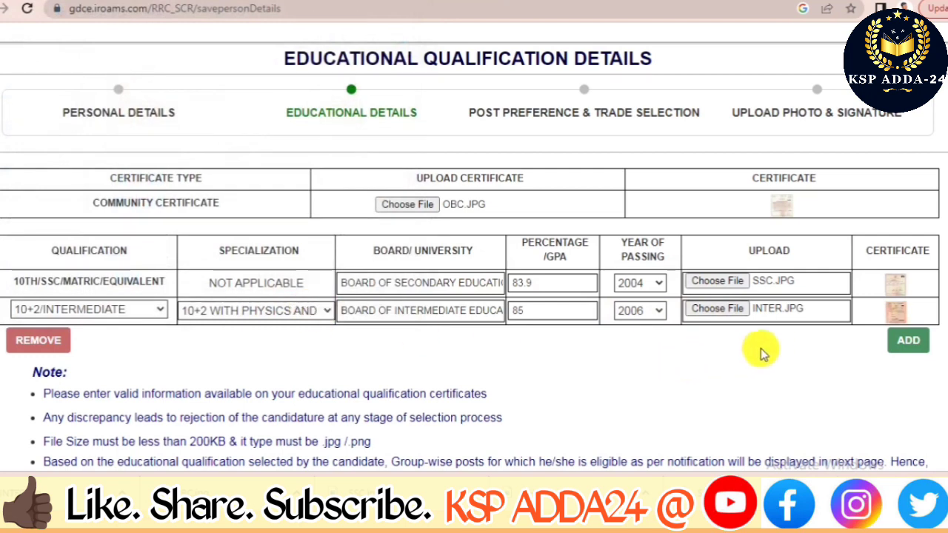
left_click(911, 342)
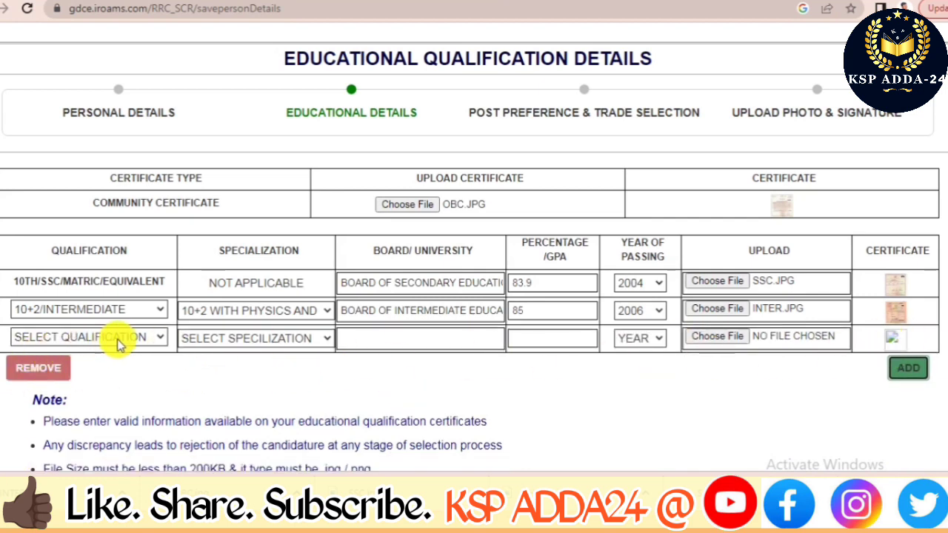
Set the new qualification row to DIPLOMA, then remove that row and confirm.
left_click(157, 339)
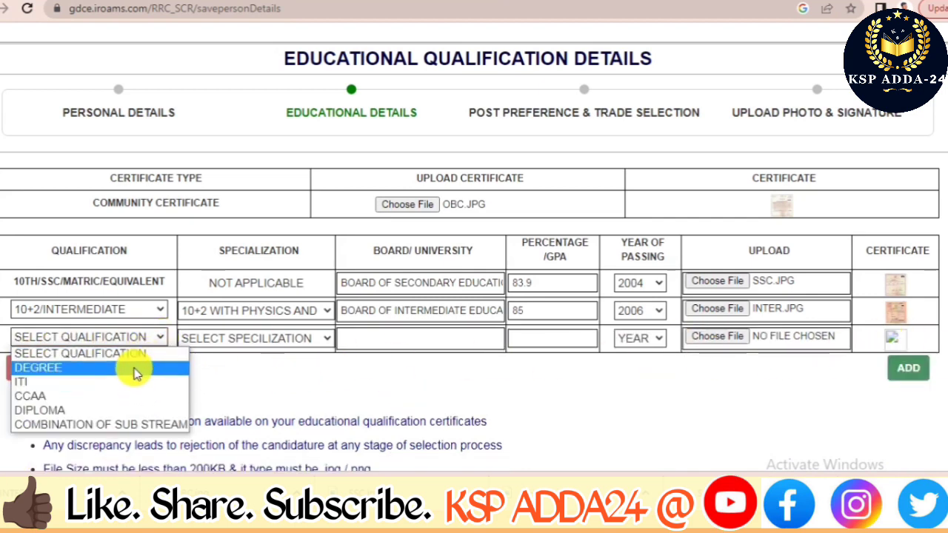
left_click(131, 410)
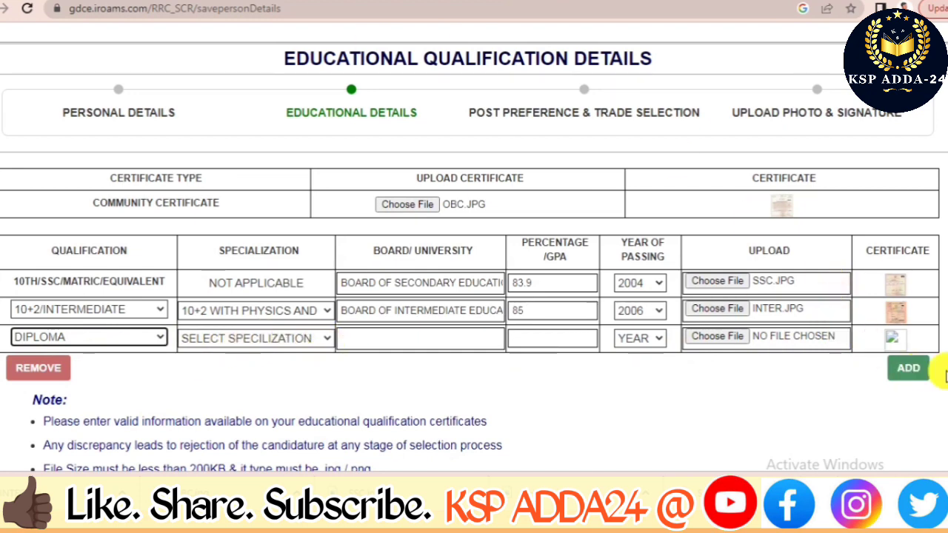
scroll(763, 391, "down", 2)
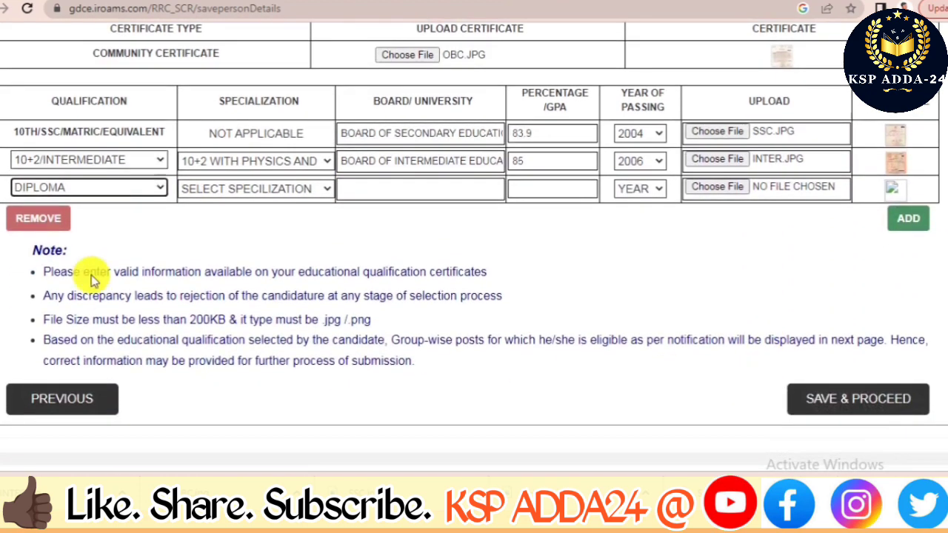
left_click(31, 222)
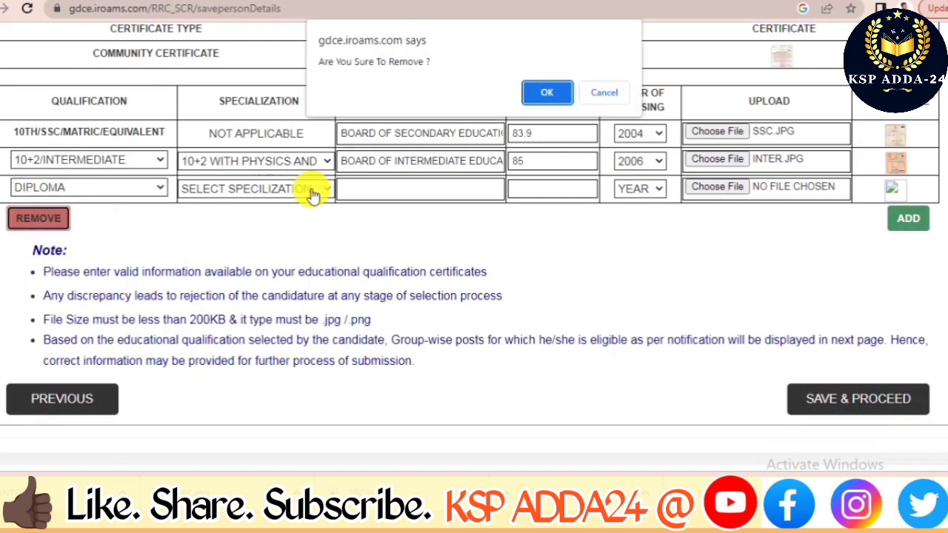
left_click(546, 94)
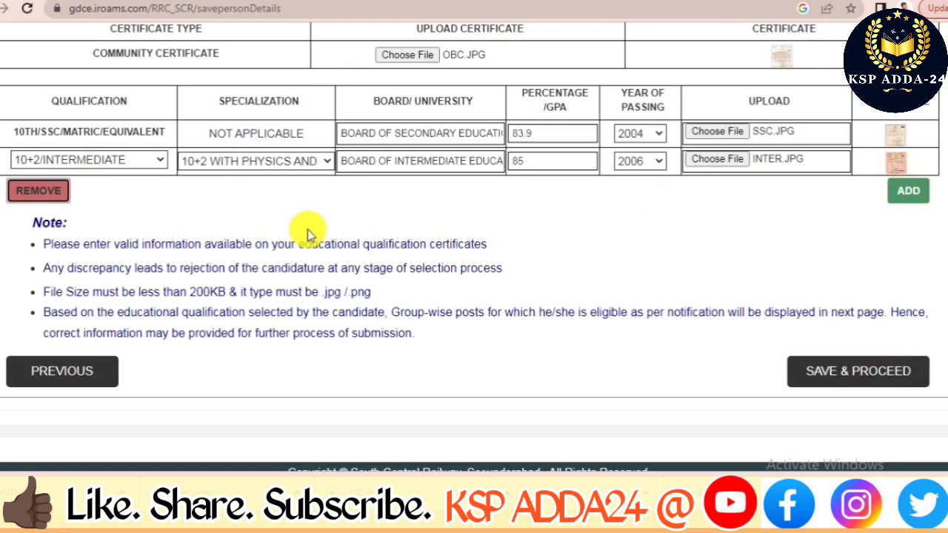
Save the educational details and enter preferences: Telecom 1, Signal 2.
left_click(835, 374)
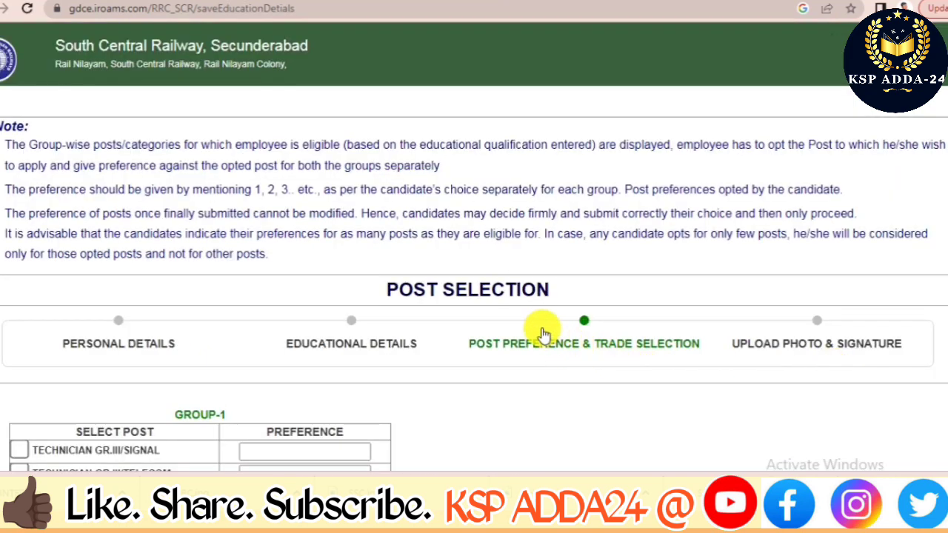
scroll(393, 332, "down", 1)
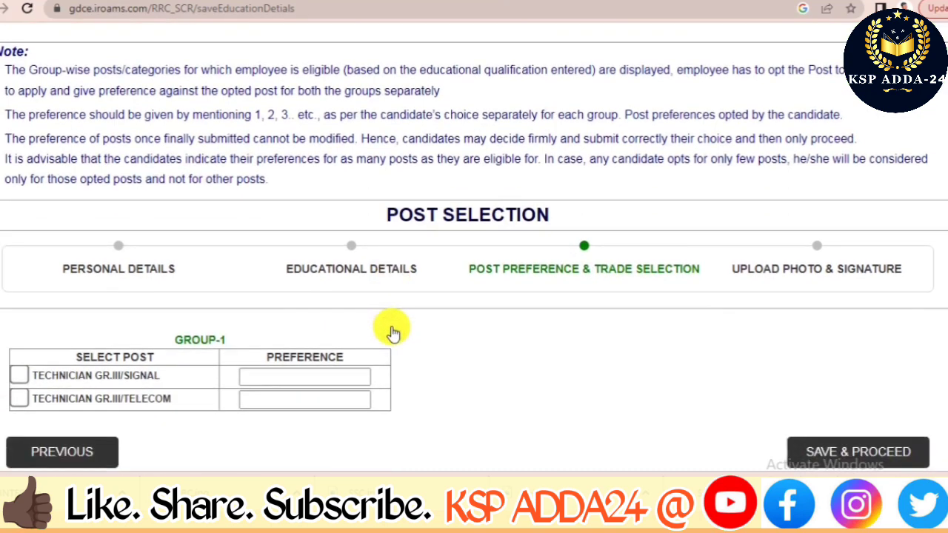
scroll(393, 331, "down", 1)
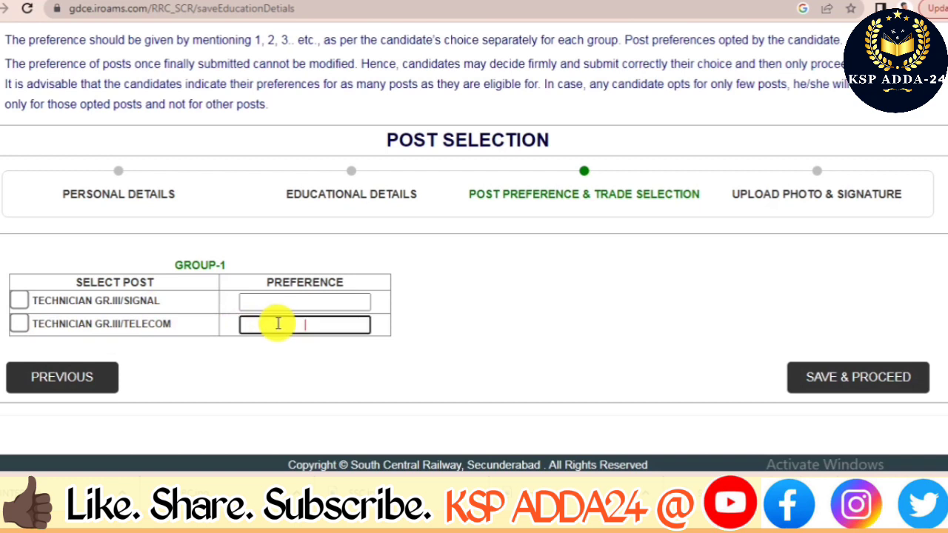
left_click(264, 304)
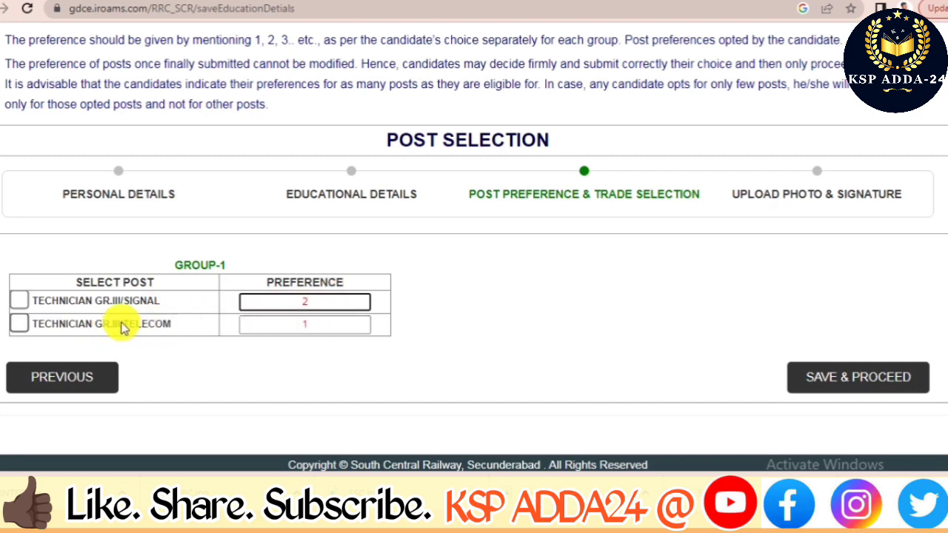
Dismiss the Group-1 warning, tick both Technician Gr.III Signal and Telecom posts, and save.
left_click(863, 380)
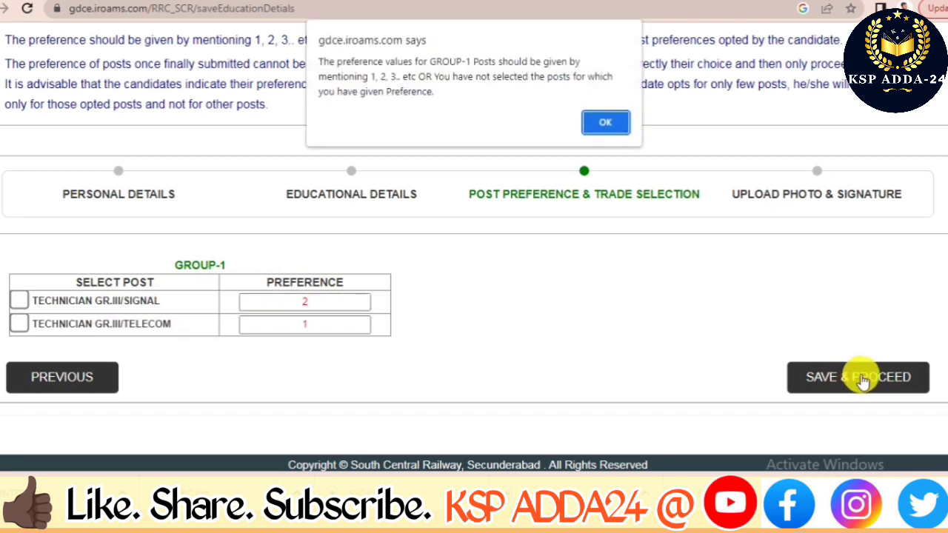
left_click(605, 123)
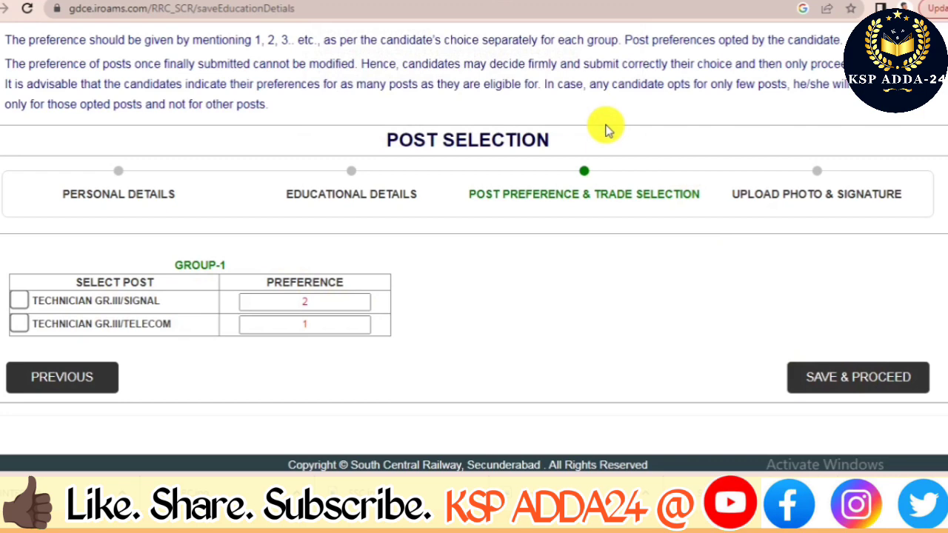
left_click(18, 303)
left_click(19, 326)
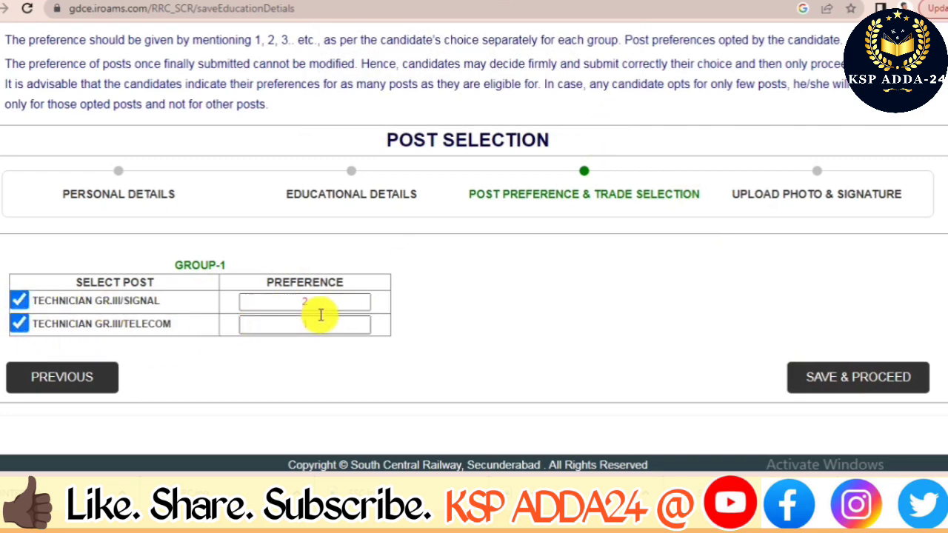
left_click(838, 377)
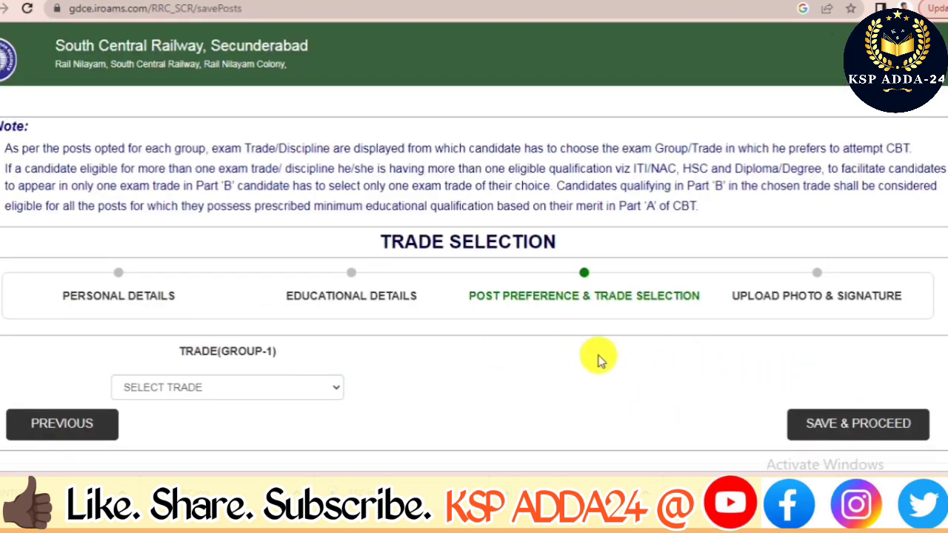
Select '10+2 WITH PHYSICS AND MATHS' as the Group-1 trade and save.
scroll(519, 355, "down", 1)
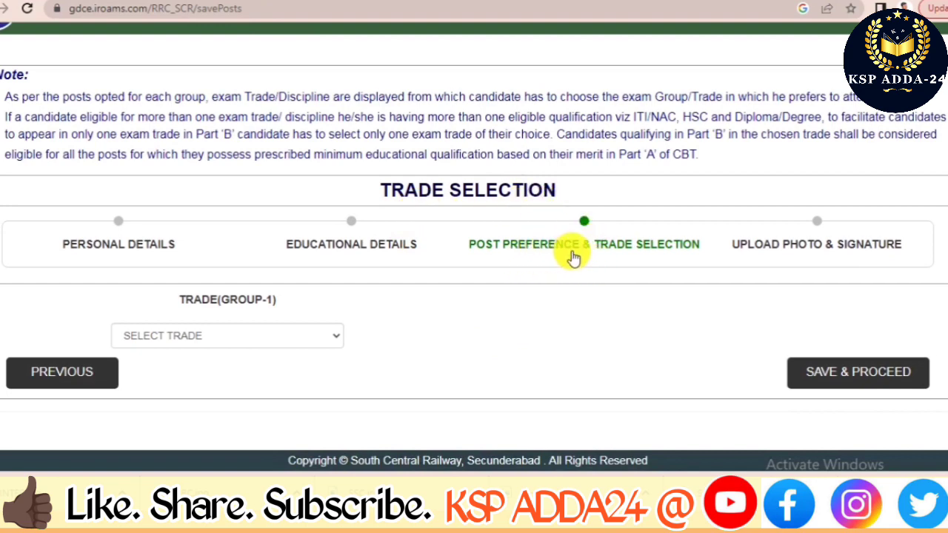
left_click(328, 337)
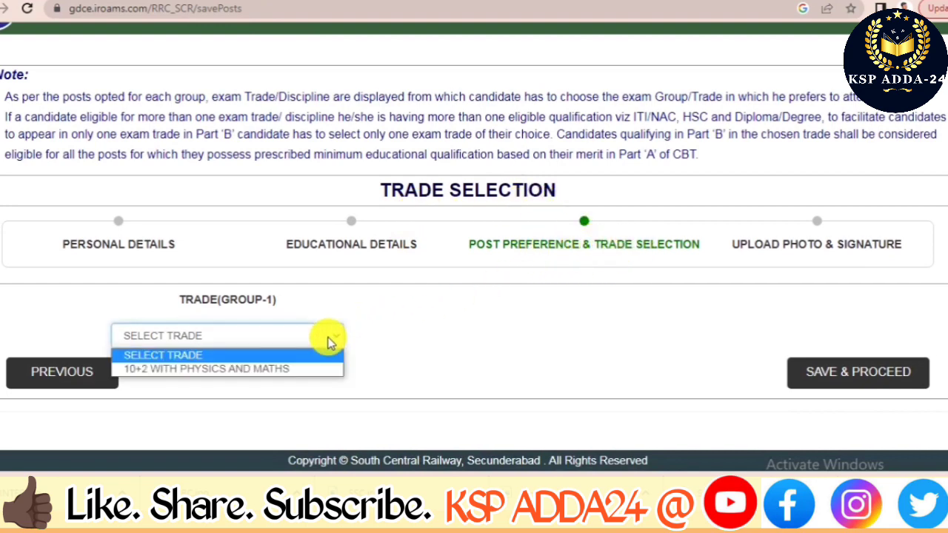
left_click(295, 370)
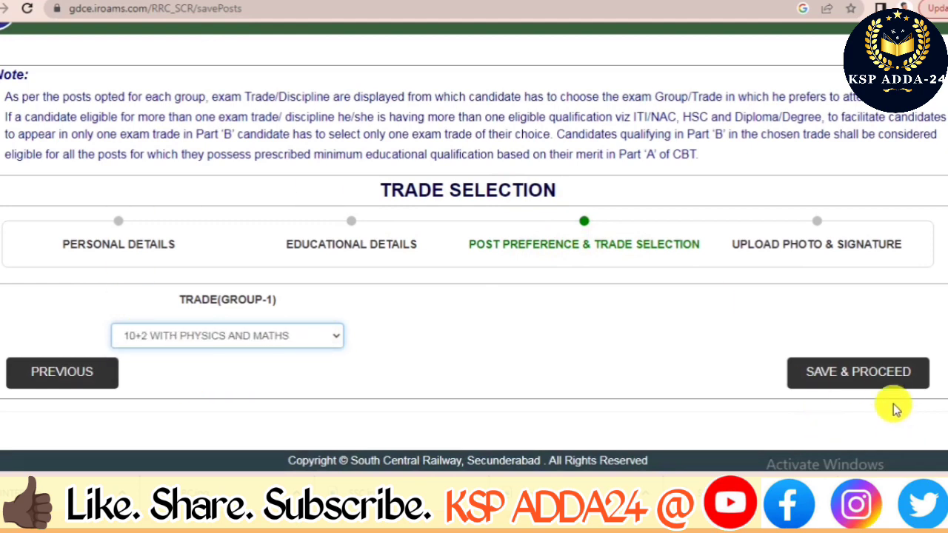
left_click(857, 370)
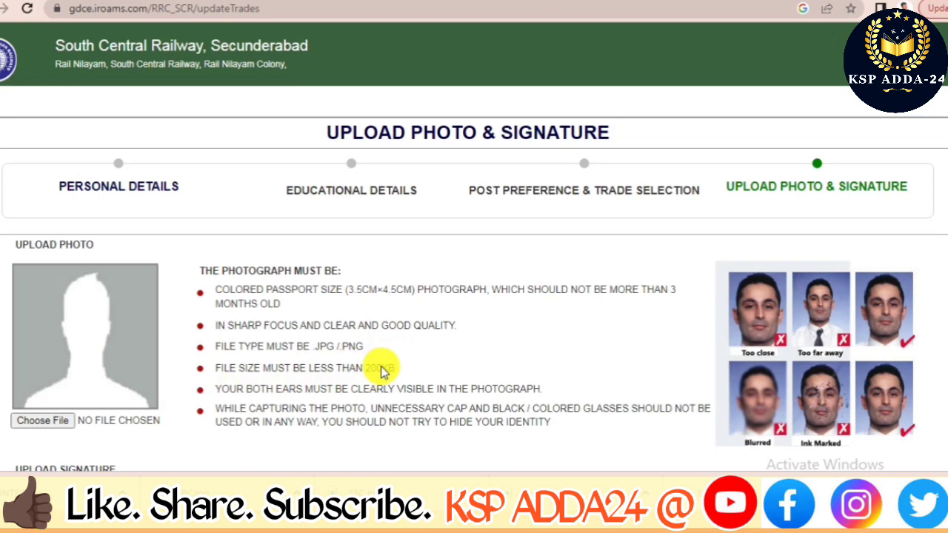
Attach the PHOTO image as the applicant photograph.
left_click(49, 426)
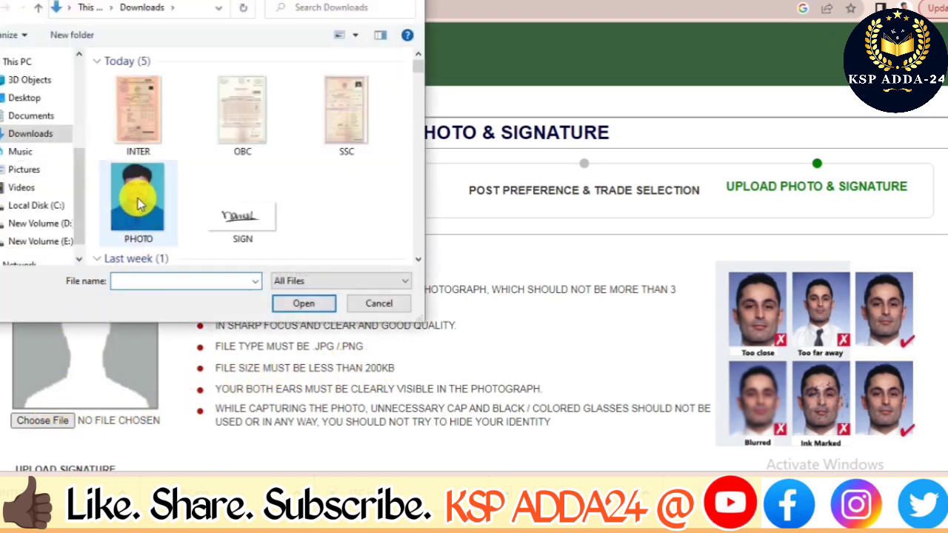
left_click(138, 201)
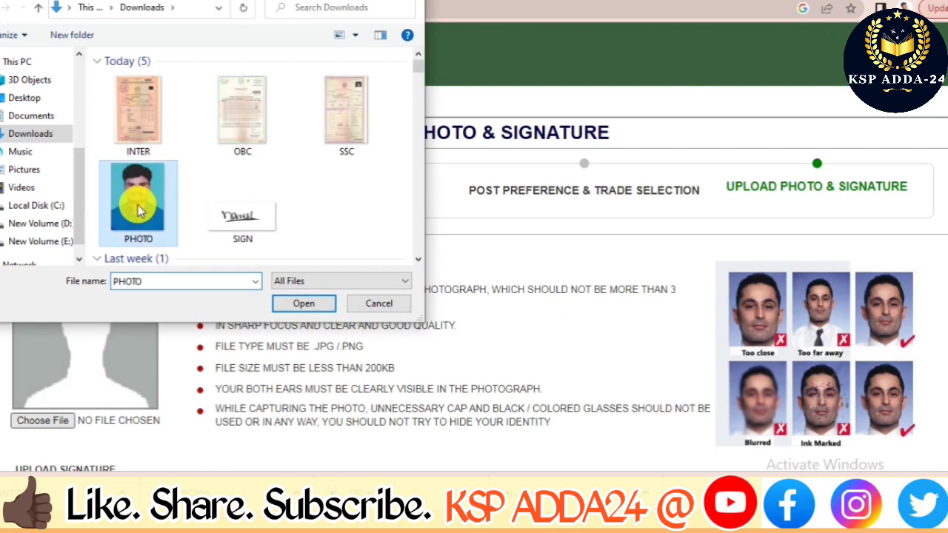
left_click(304, 304)
Attach the SIGN image as the applicant signature.
scroll(332, 343, "down", 2)
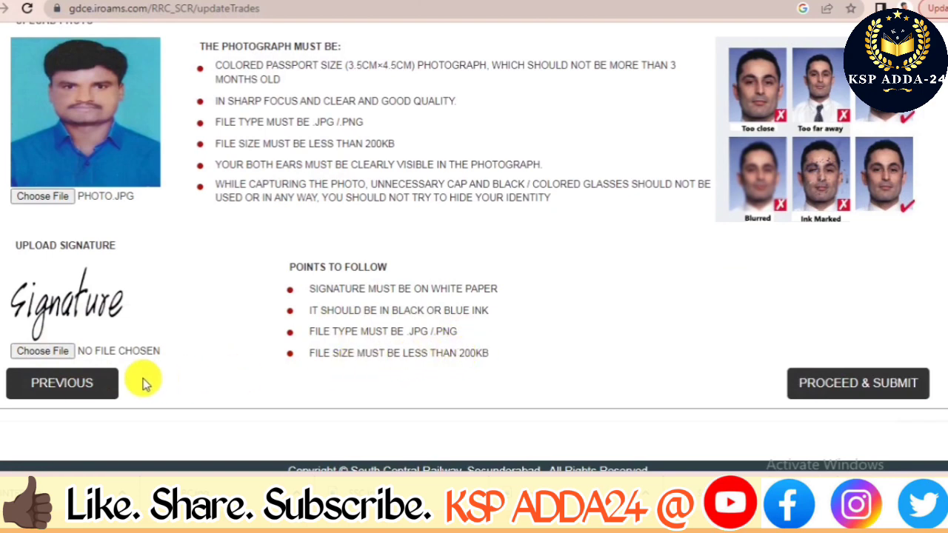
left_click(35, 352)
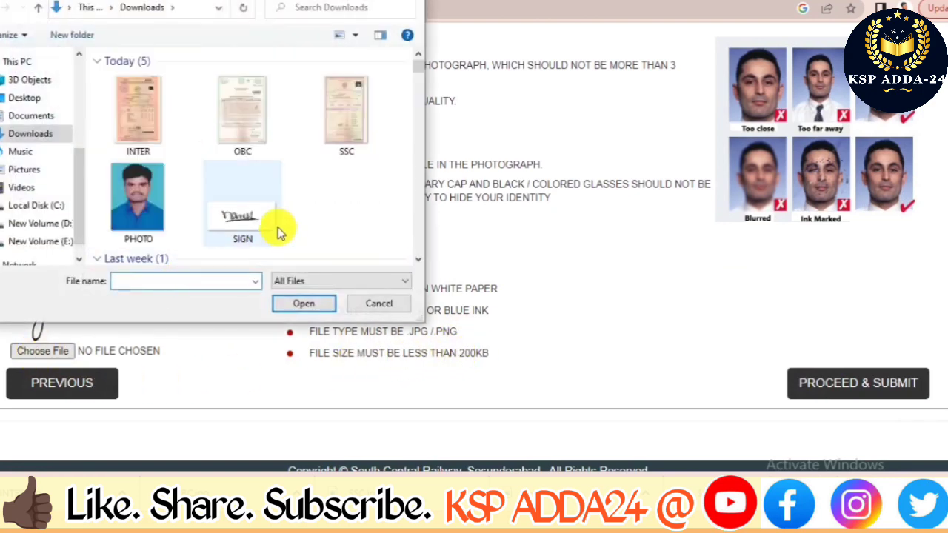
left_click(243, 231)
left_click(315, 305)
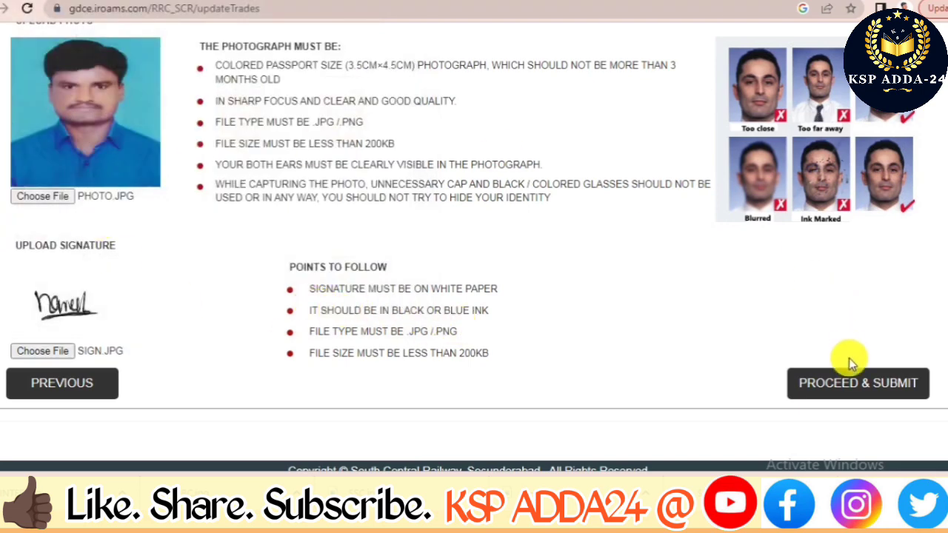
Submit the application, confirming both the submit prompt and the no-changes warning.
left_click(854, 400)
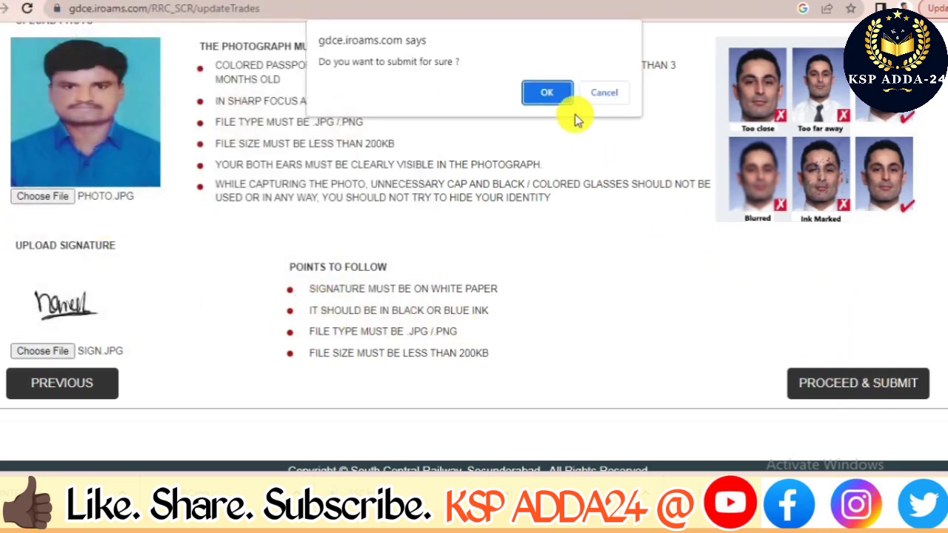
left_click(549, 92)
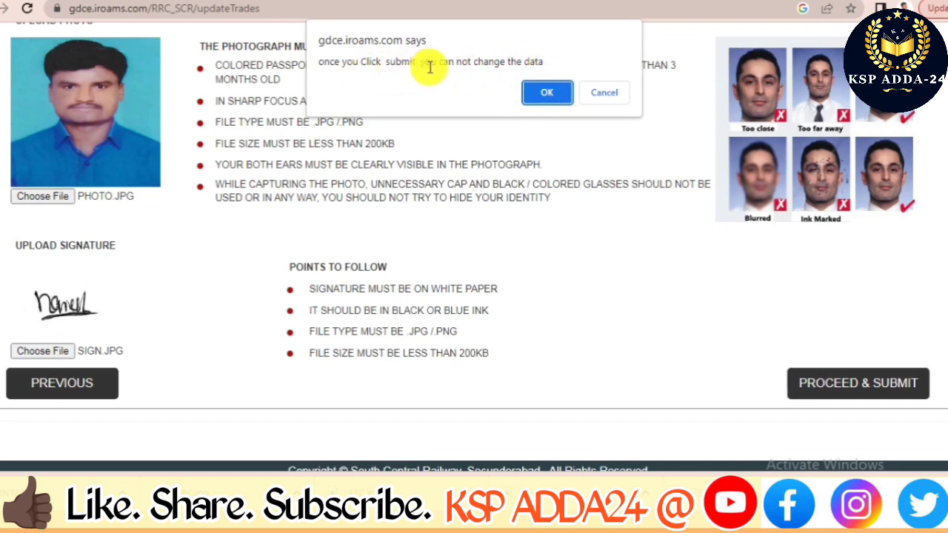
left_click(548, 94)
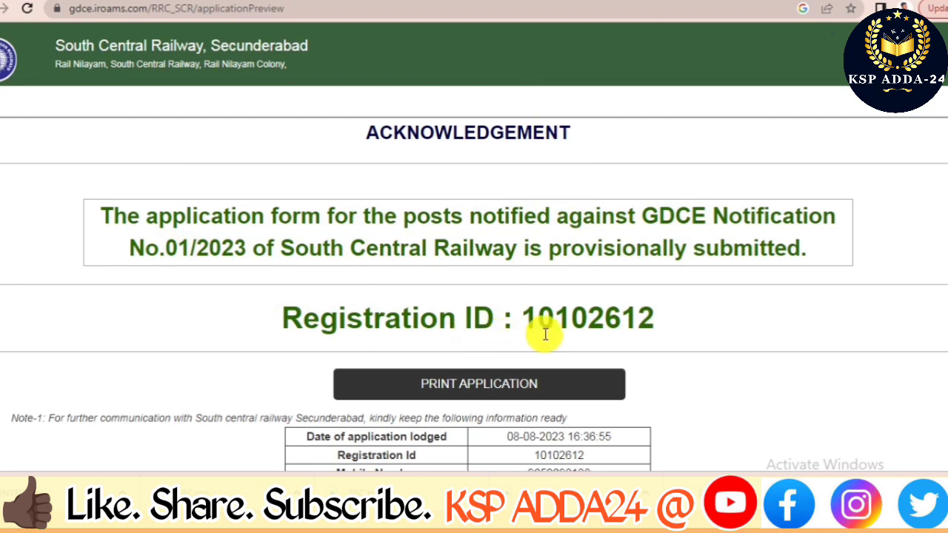
scroll(554, 334, "down", 2)
scroll(554, 334, "down", 3)
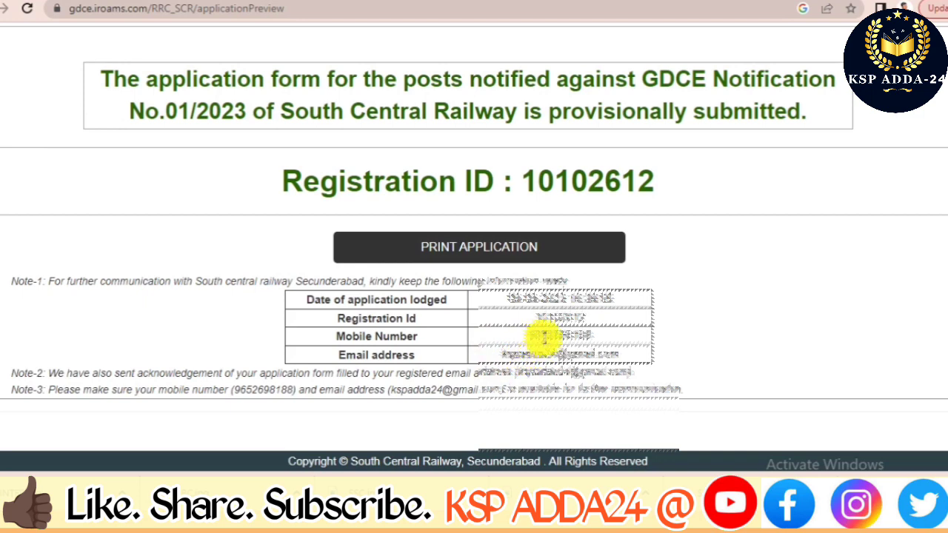
Print the application acknowledgement with Save as PDF as the destination.
left_click(475, 251)
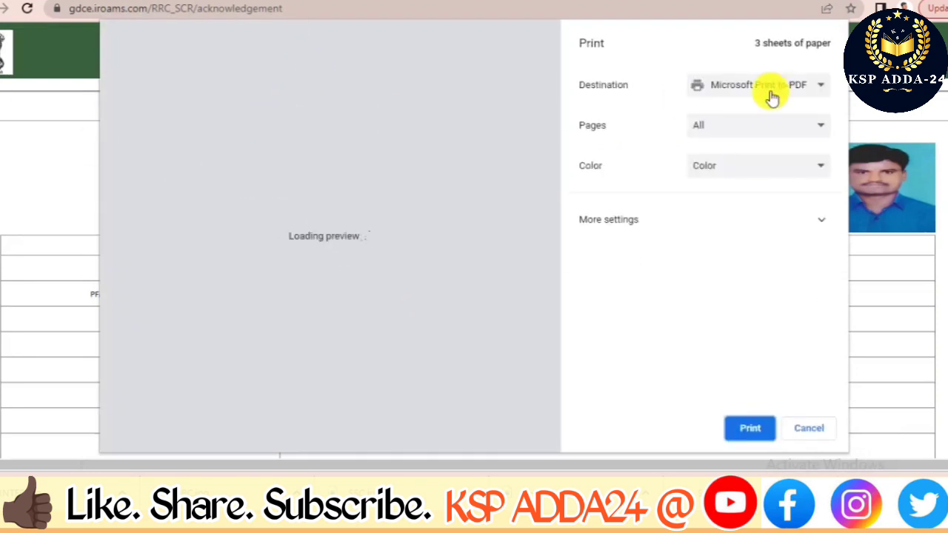
left_click(815, 91)
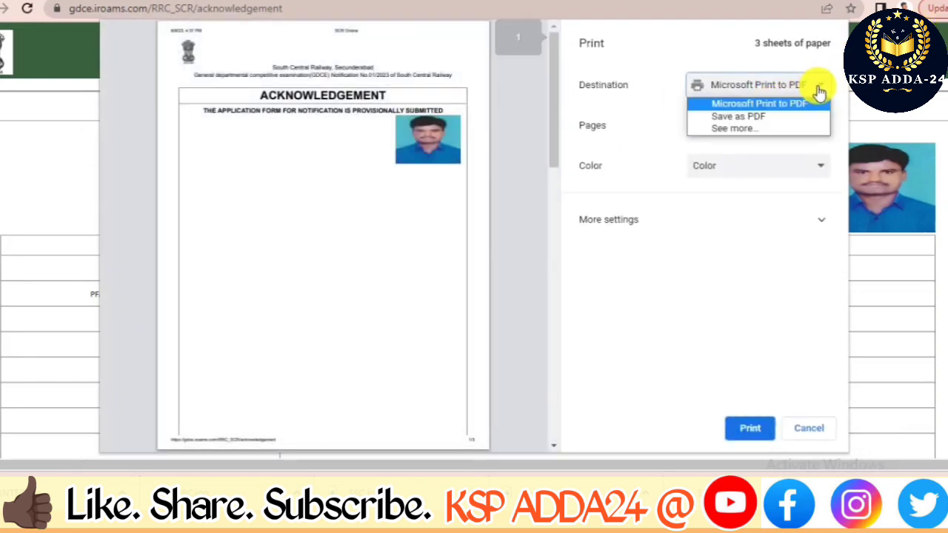
left_click(772, 117)
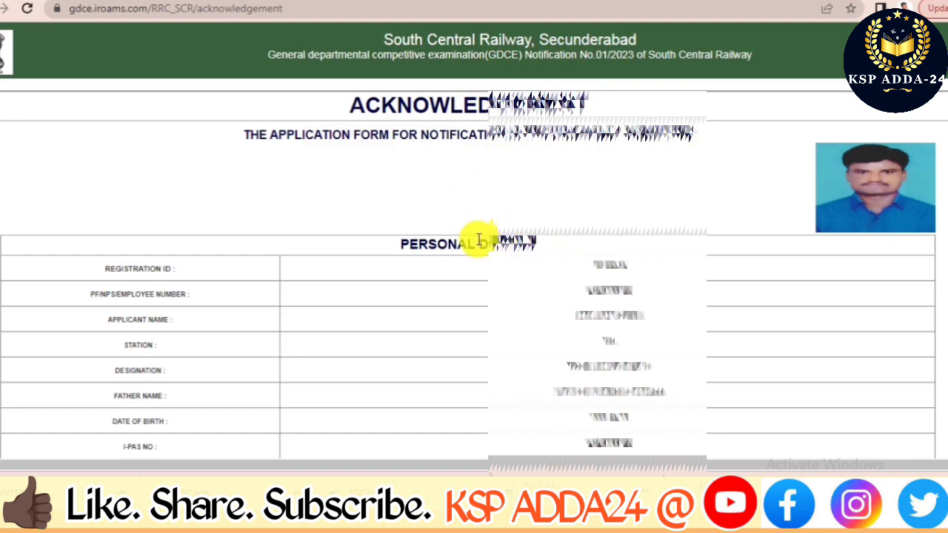
Scroll through the acknowledgement sections and close the 360 Total Security advert.
scroll(479, 238, "down", 1)
scroll(477, 240, "down", 1)
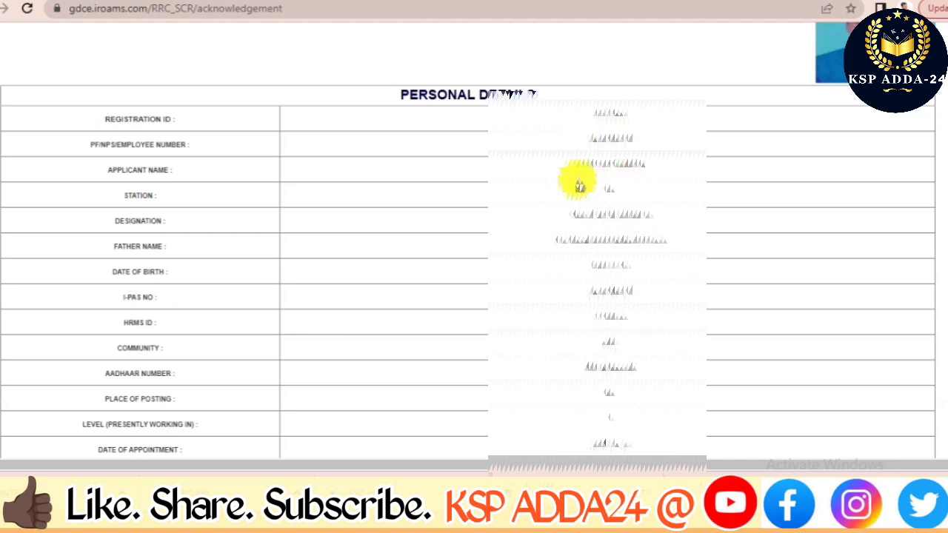
scroll(575, 185, "down", 1)
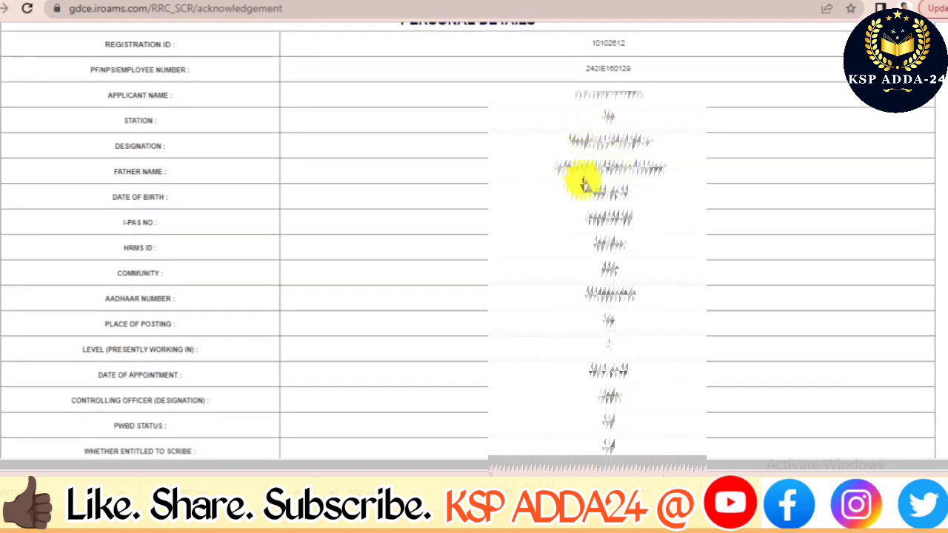
scroll(549, 195, "down", 1)
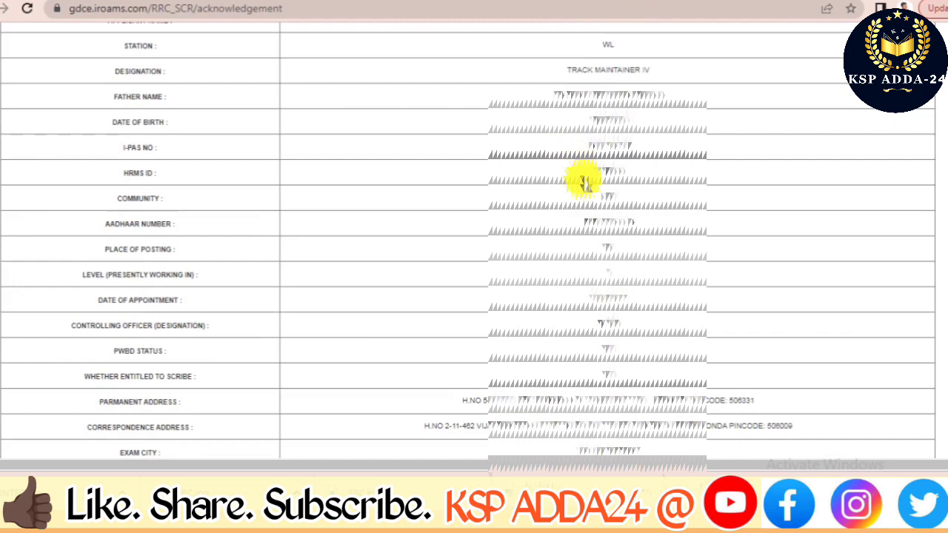
scroll(592, 206, "down", 1)
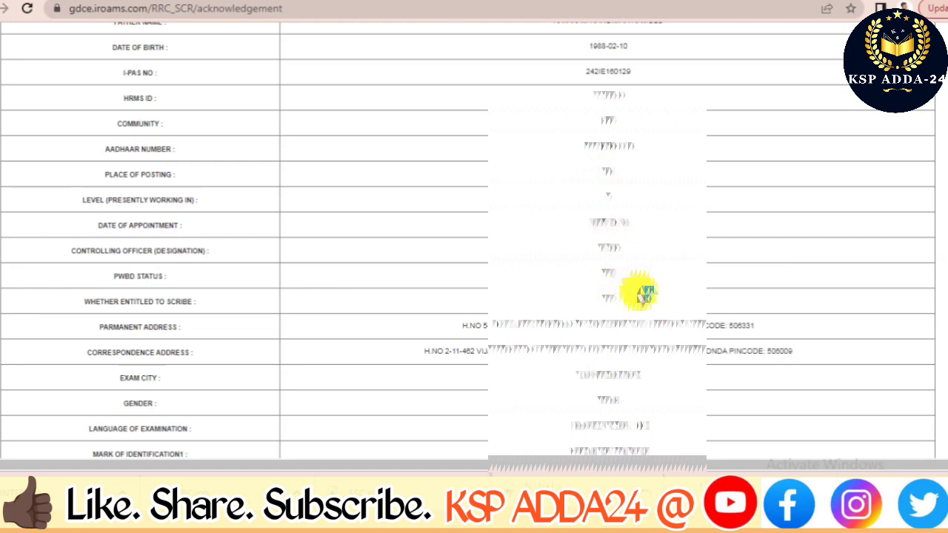
scroll(640, 307, "down", 1)
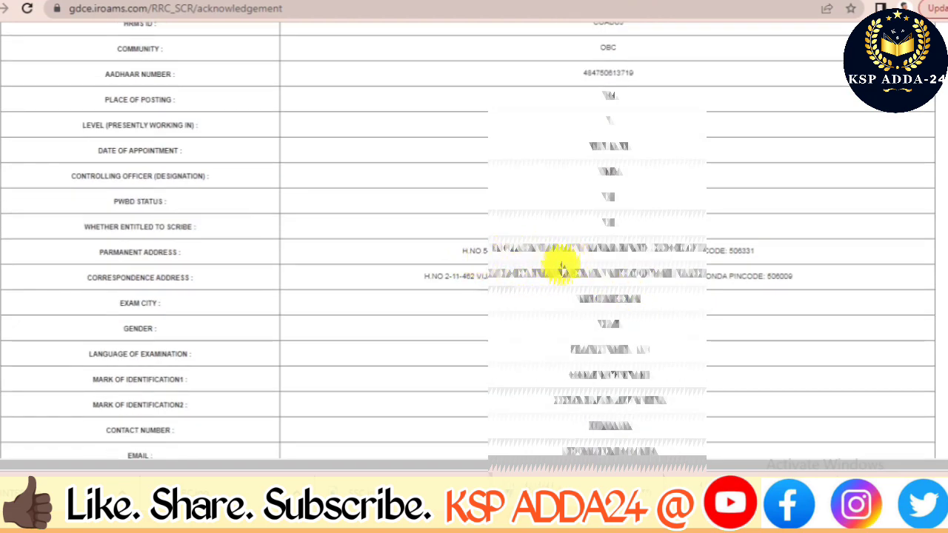
scroll(620, 302, "down", 1)
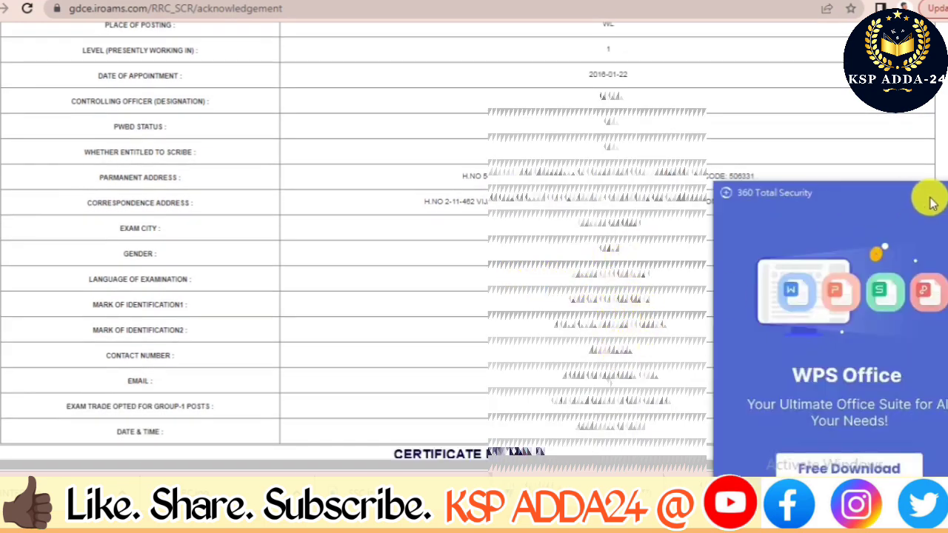
left_click(932, 200)
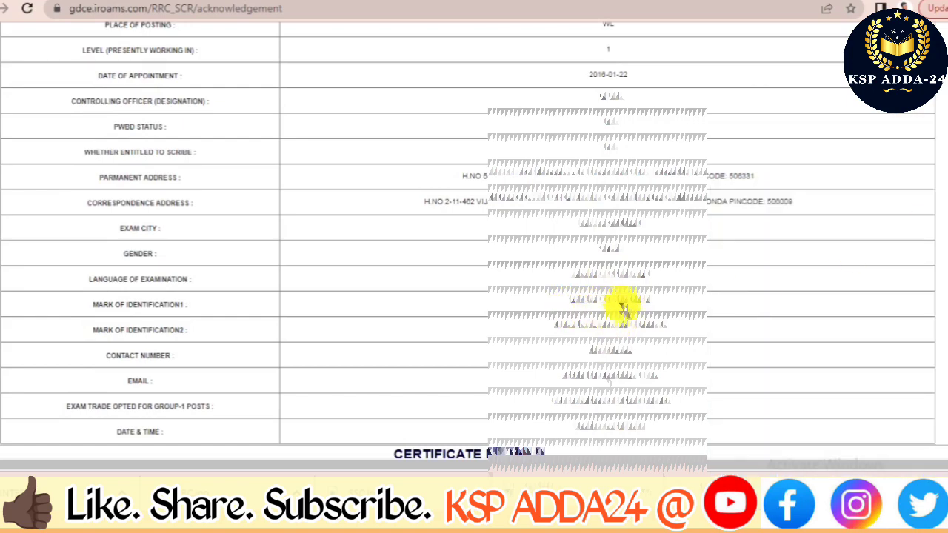
Review the remaining acknowledgement sections down to the end of the page.
scroll(621, 387, "down", 2)
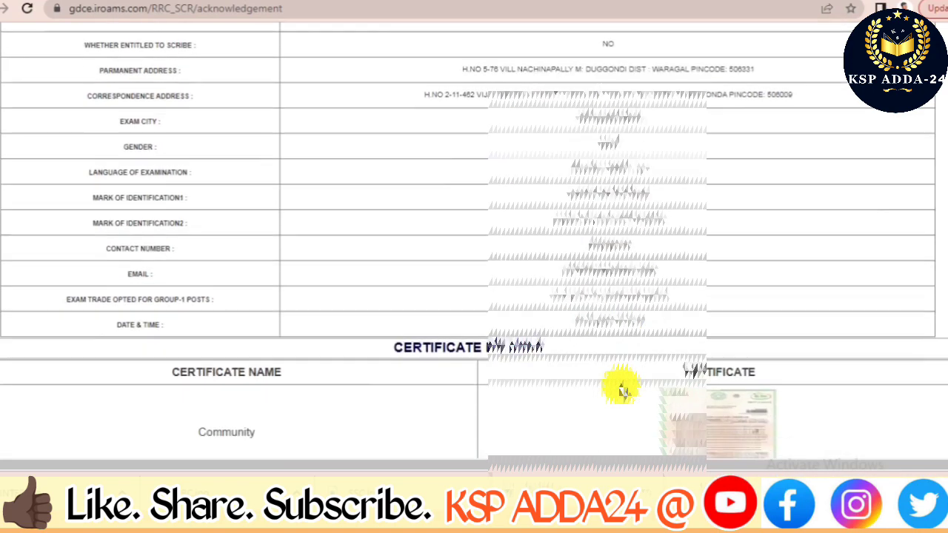
scroll(585, 275, "down", 4)
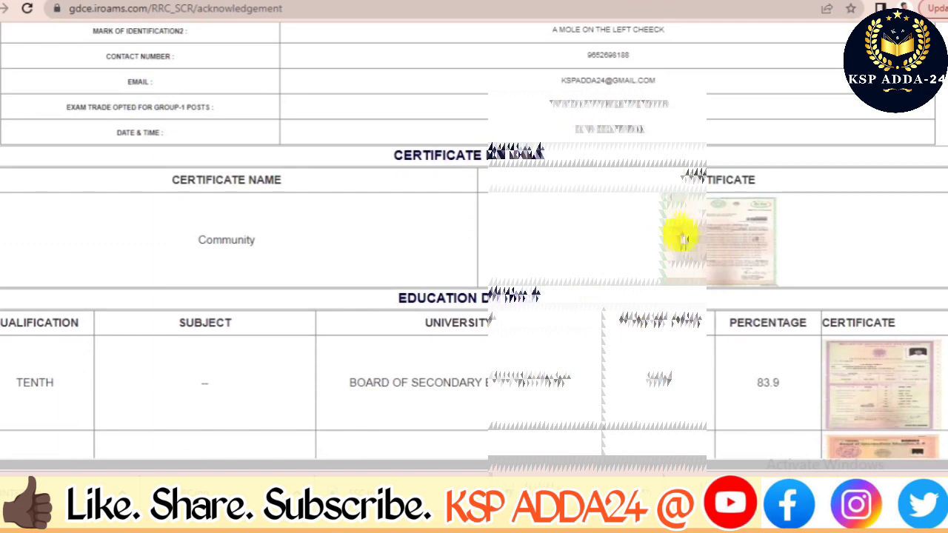
scroll(704, 237, "down", 2)
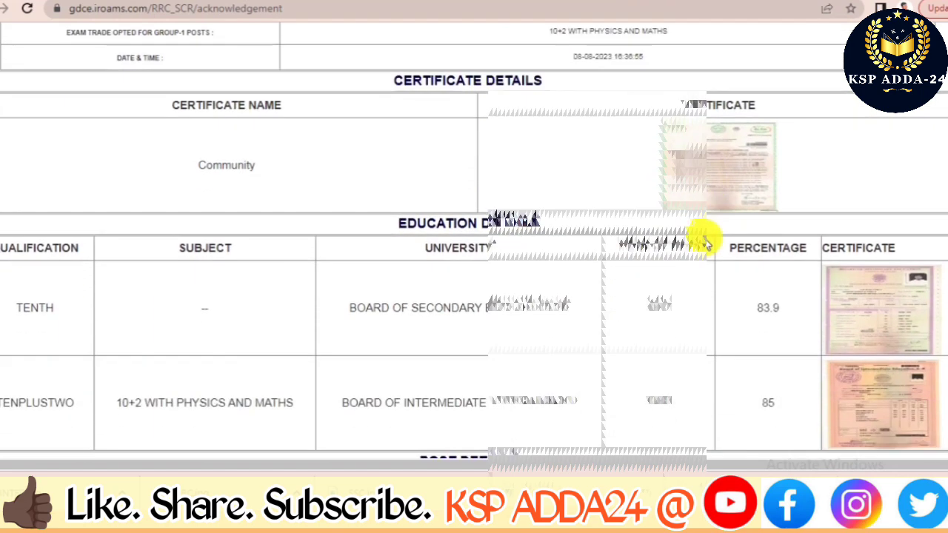
scroll(704, 274, "down", 2)
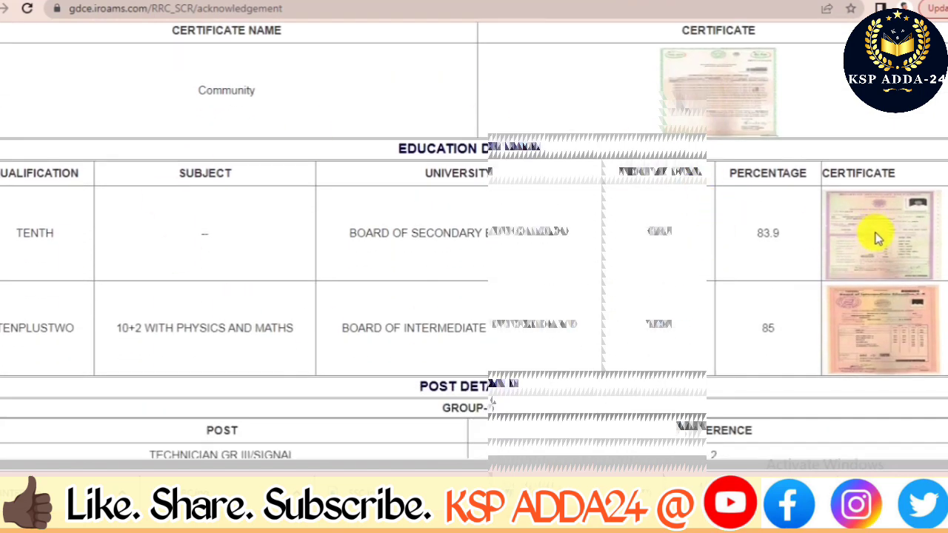
scroll(787, 297, "down", 4)
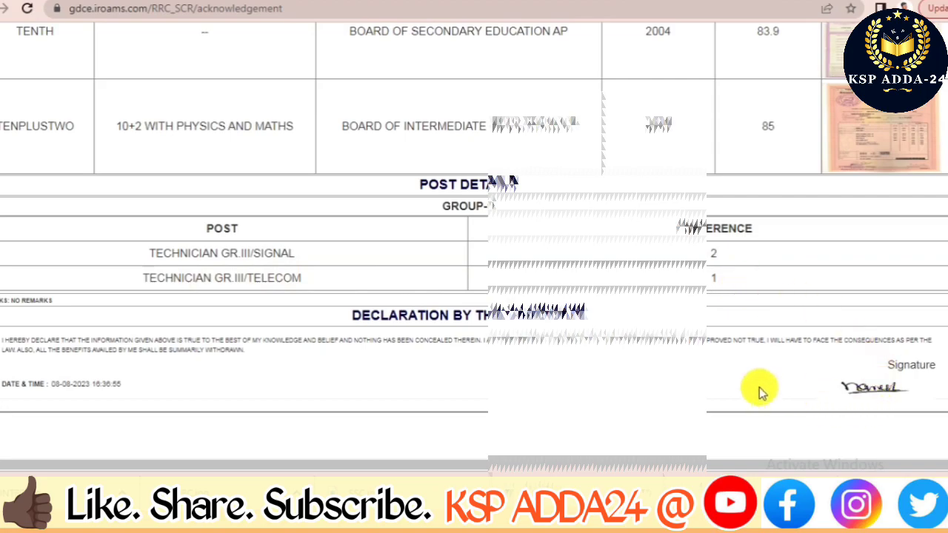
scroll(626, 351, "up", 12)
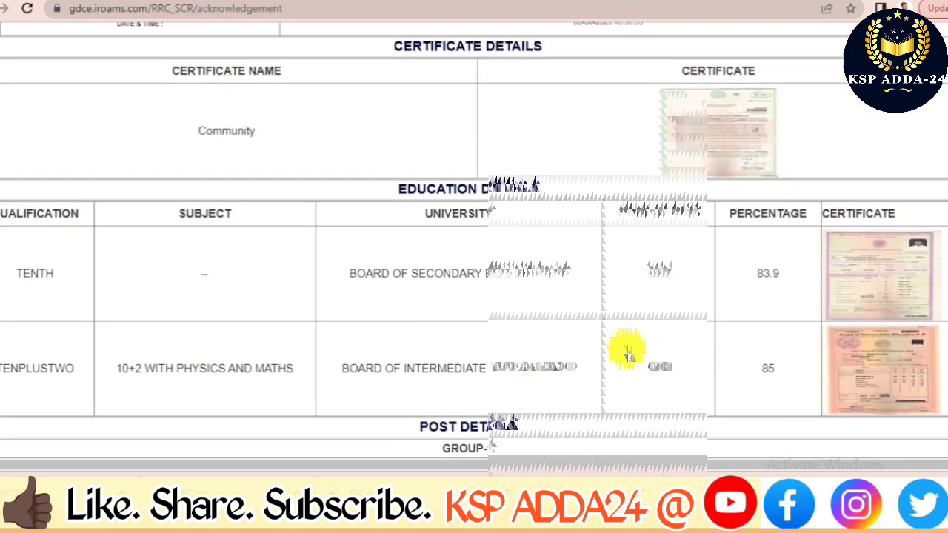
scroll(626, 351, "up", 8)
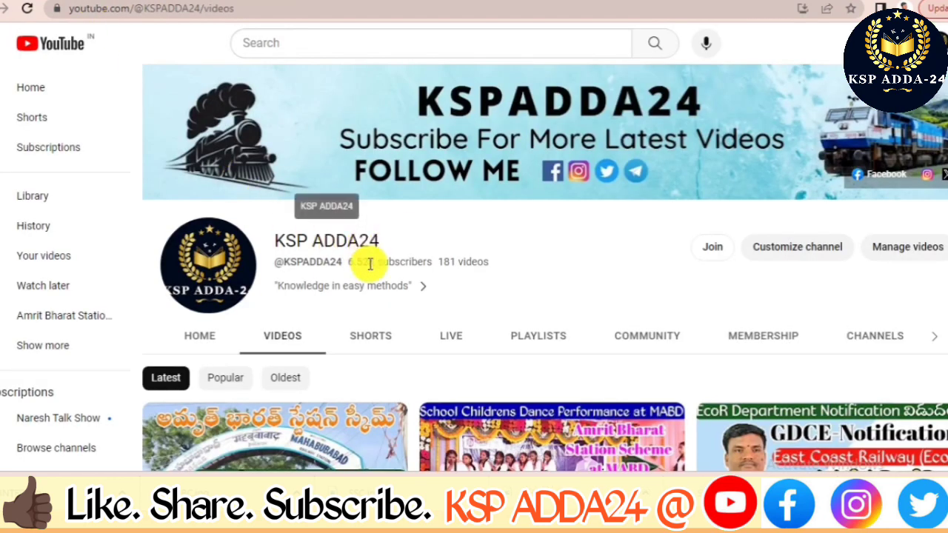
scroll(382, 289, "down", 1)
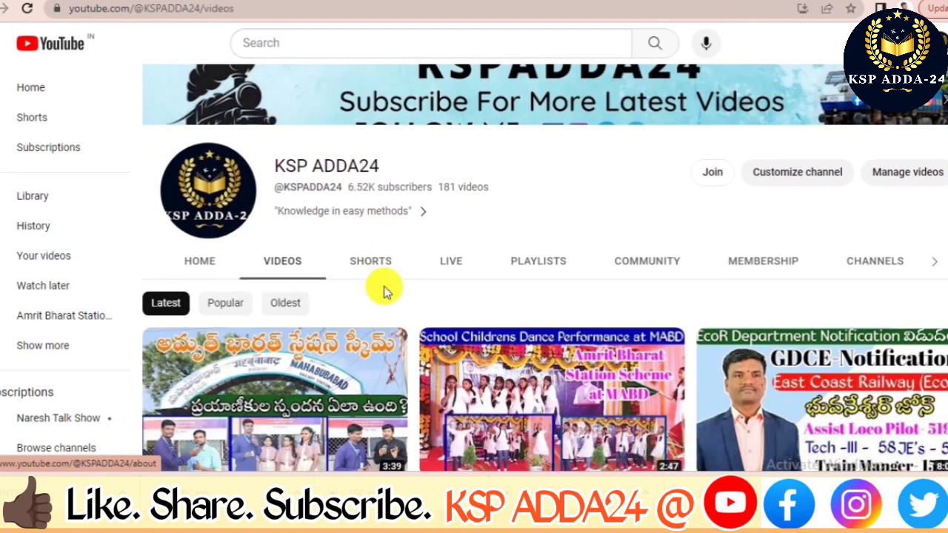
scroll(383, 288, "up", 1)
scroll(384, 291, "down", 3)
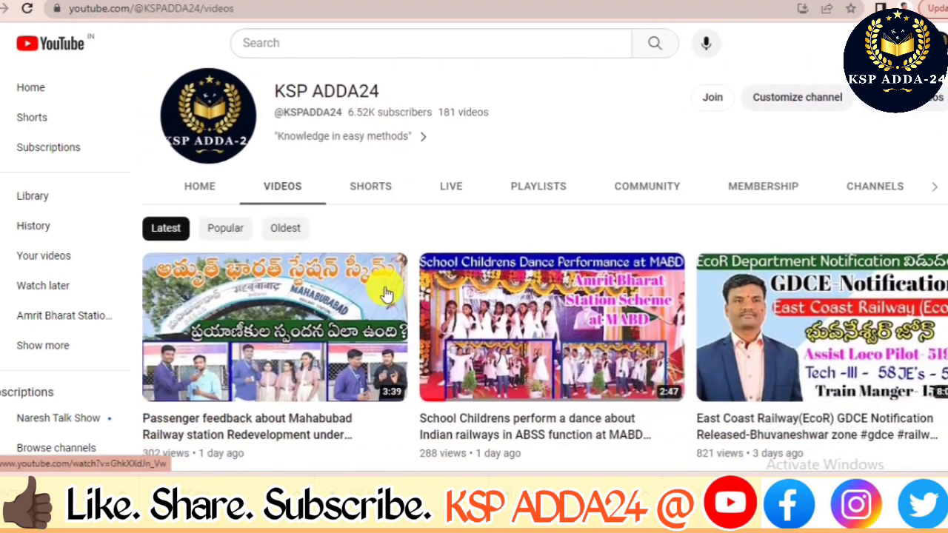
scroll(383, 294, "down", 1)
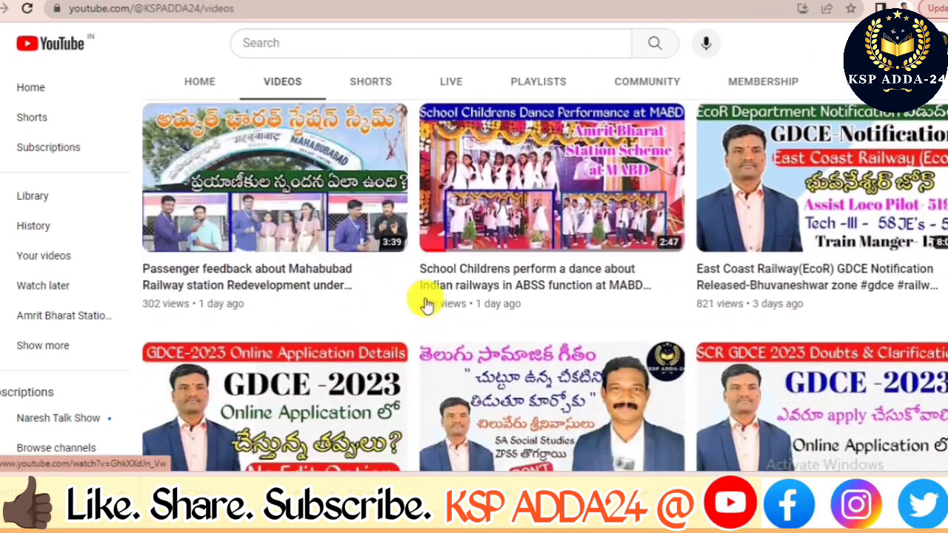